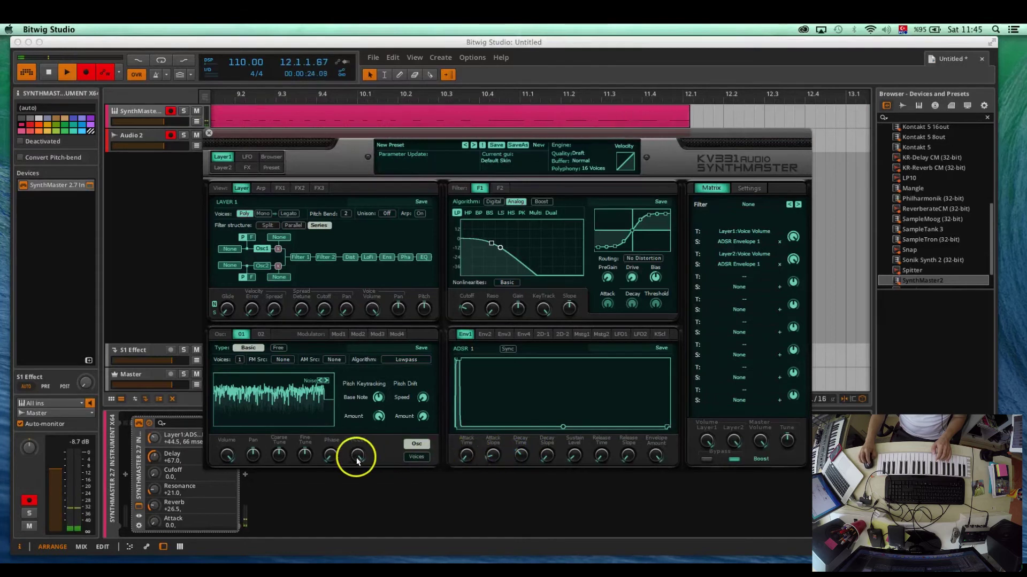
# - Lower oscillator 1's Hi Cut to about 106, and lengthen ADSR 1's attack and its decay time to about 0.14 s
pyautogui.moveTo(358, 461); pyautogui.dragTo(360, 486)
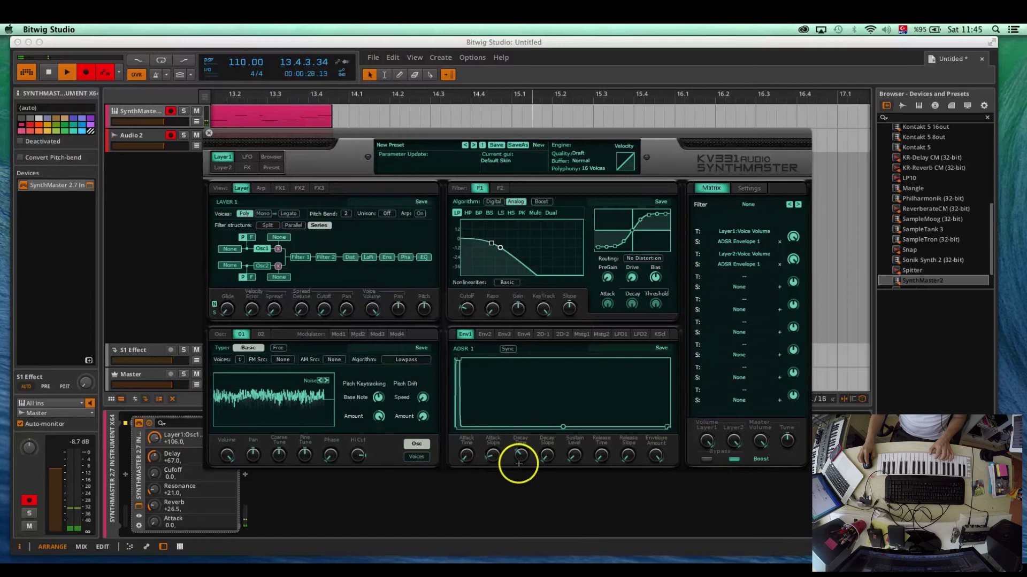
pyautogui.moveTo(518, 464); pyautogui.dragTo(588, 477)
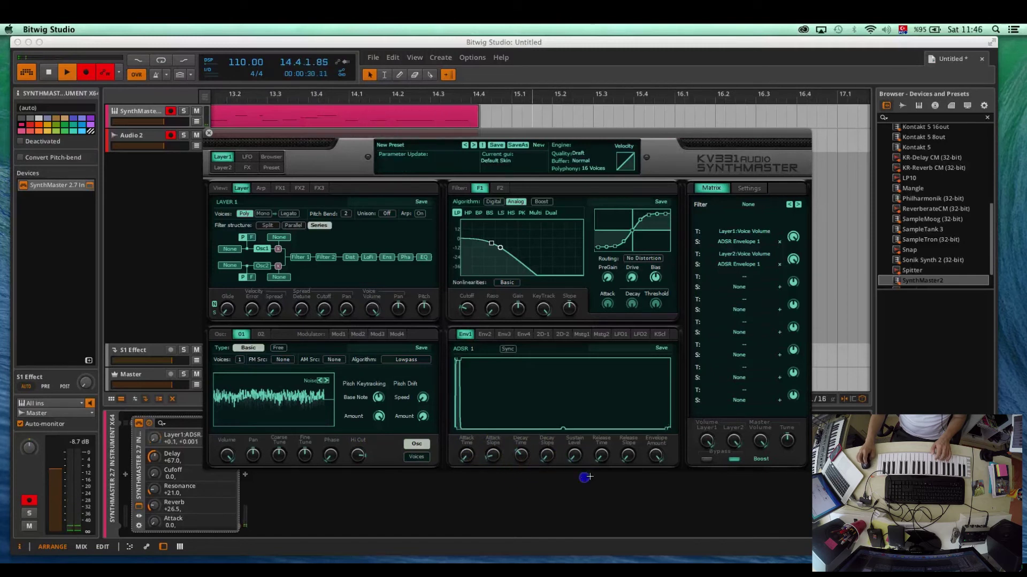
pyautogui.moveTo(467, 455); pyautogui.dragTo(491, 449)
pyautogui.moveTo(523, 454); pyautogui.dragTo(521, 442)
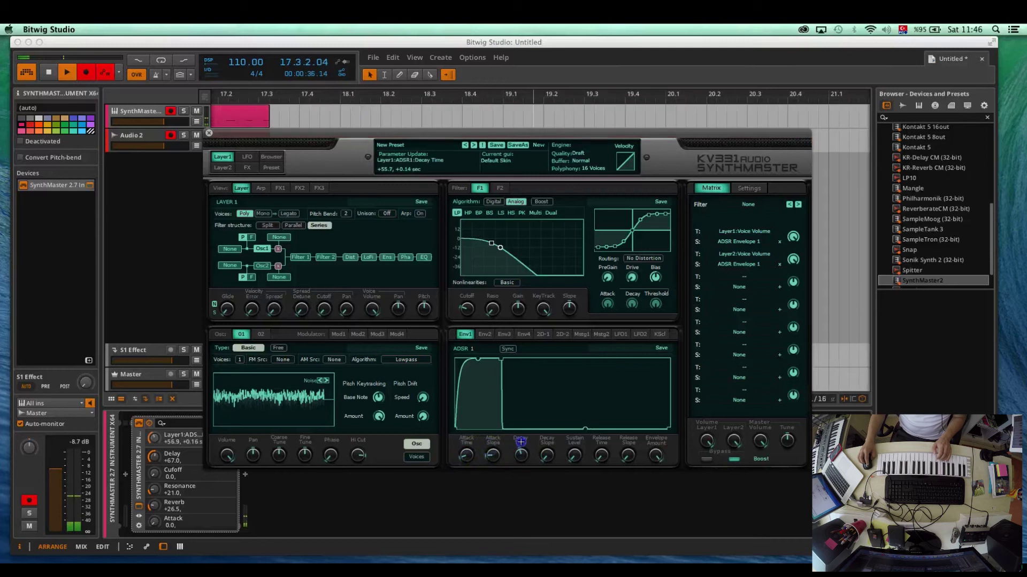
# - Switch the filter structure to Split and make Filter 1 a resonant digital high-pass, adjusting its cutoff and raising its gain to about 1.4 dB
pyautogui.click(267, 225)
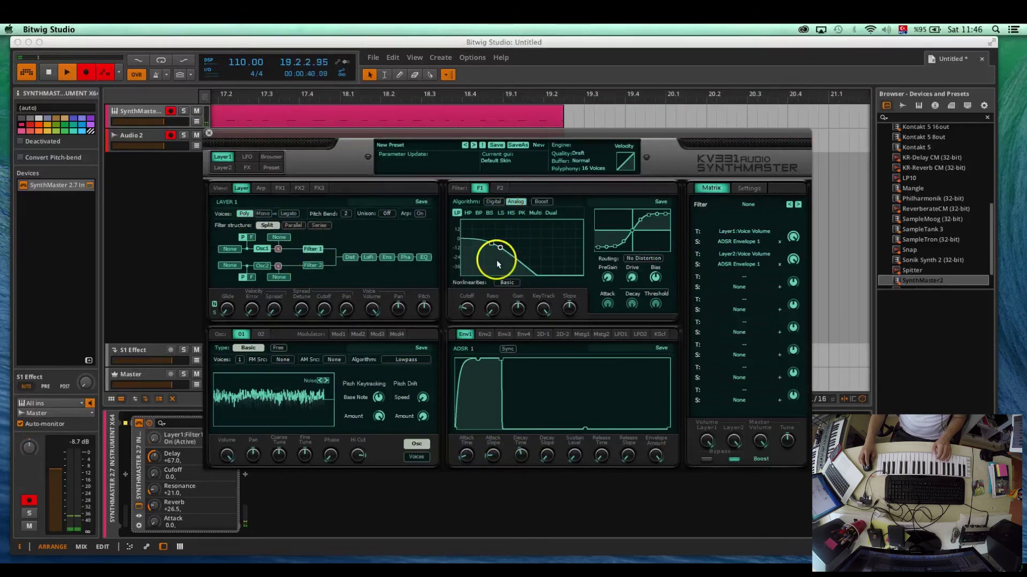
pyautogui.click(469, 213)
pyautogui.moveTo(490, 308); pyautogui.dragTo(491, 249)
pyautogui.click(493, 201)
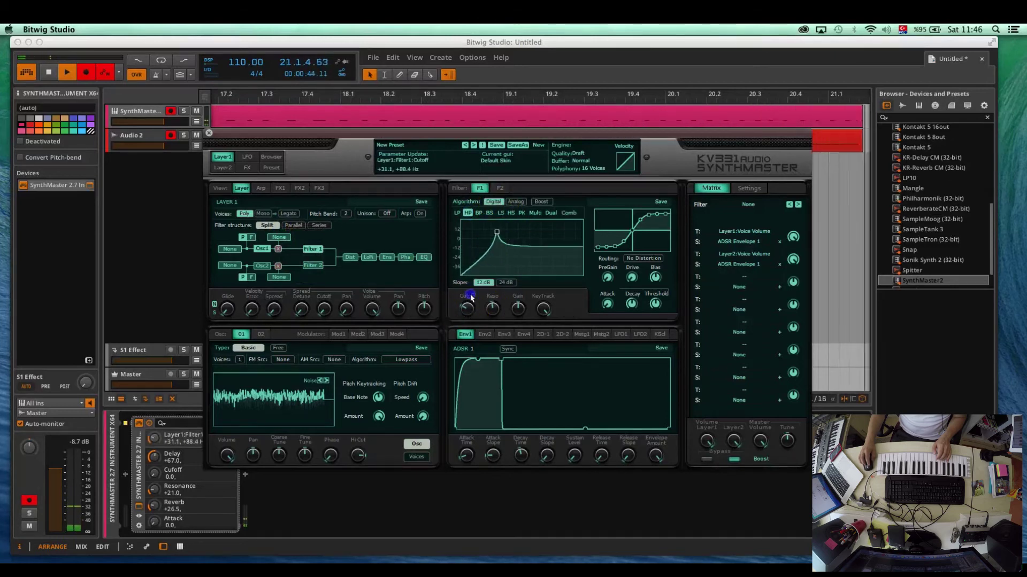
pyautogui.moveTo(516, 309); pyautogui.dragTo(514, 298)
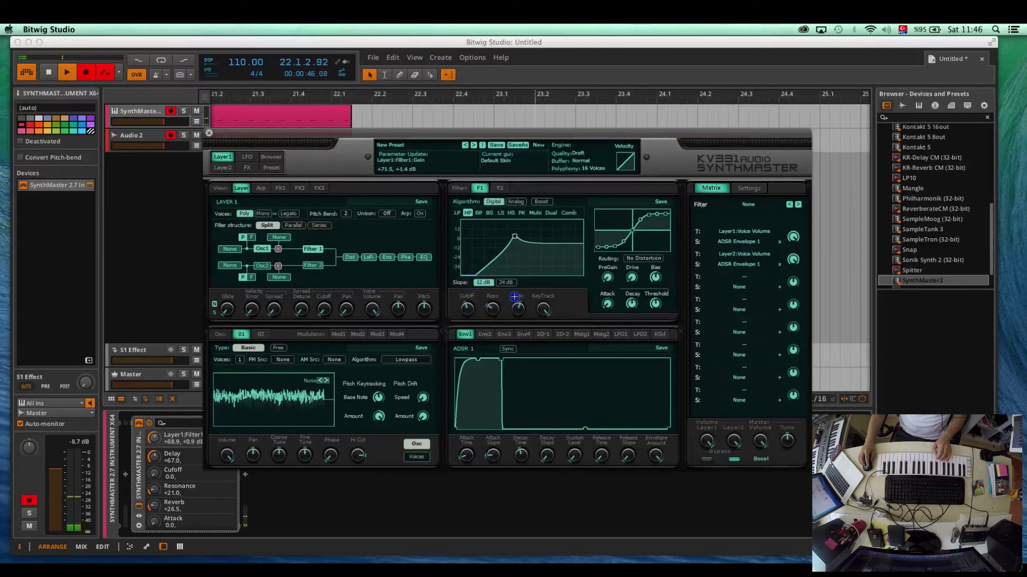
# - Reshape ADSR 1 with a curved decay slope, a decay time of about 0.29 s and an attack time of about 6 ms
pyautogui.moveTo(545, 455)
pyautogui.mouseDown()
pyautogui.moveTo(542, 434)
pyautogui.moveTo(546, 455)
pyautogui.mouseUp()
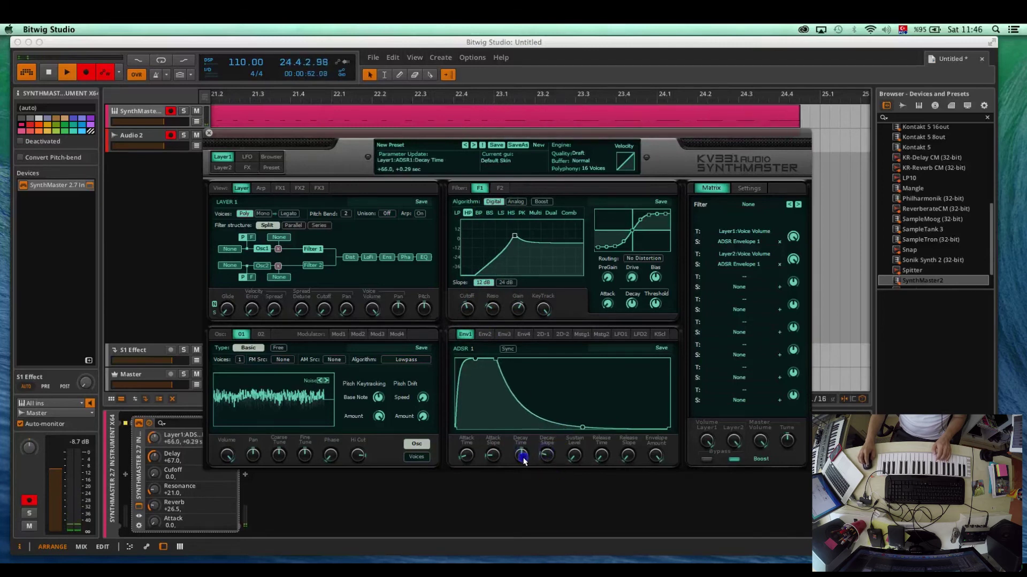
pyautogui.moveTo(466, 455); pyautogui.dragTo(491, 463)
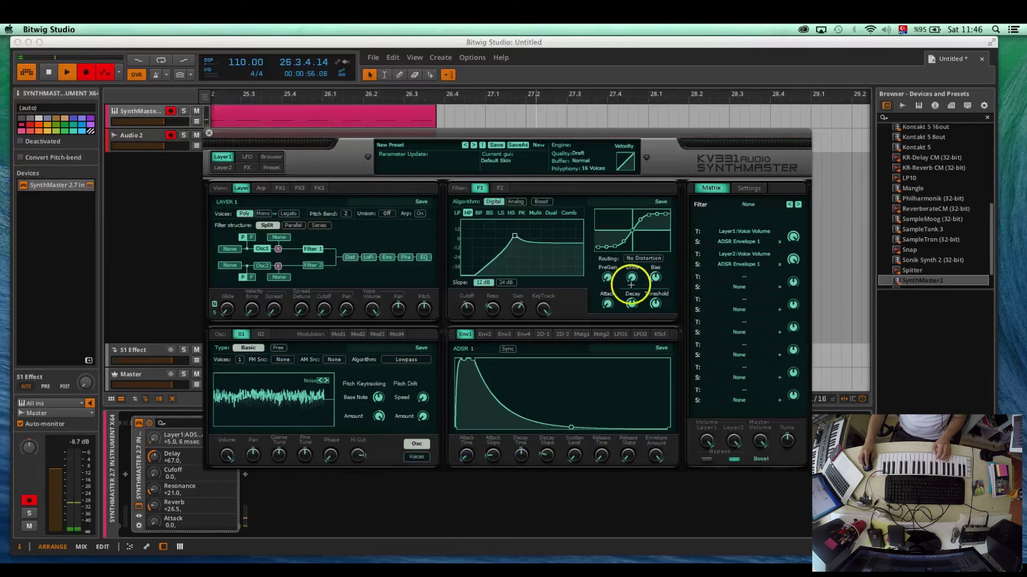
# - Steepen Filter 1's slope to 24 dB and set its cutoff to about 349 Hz
pyautogui.moveTo(631, 285); pyautogui.dragTo(631, 276)
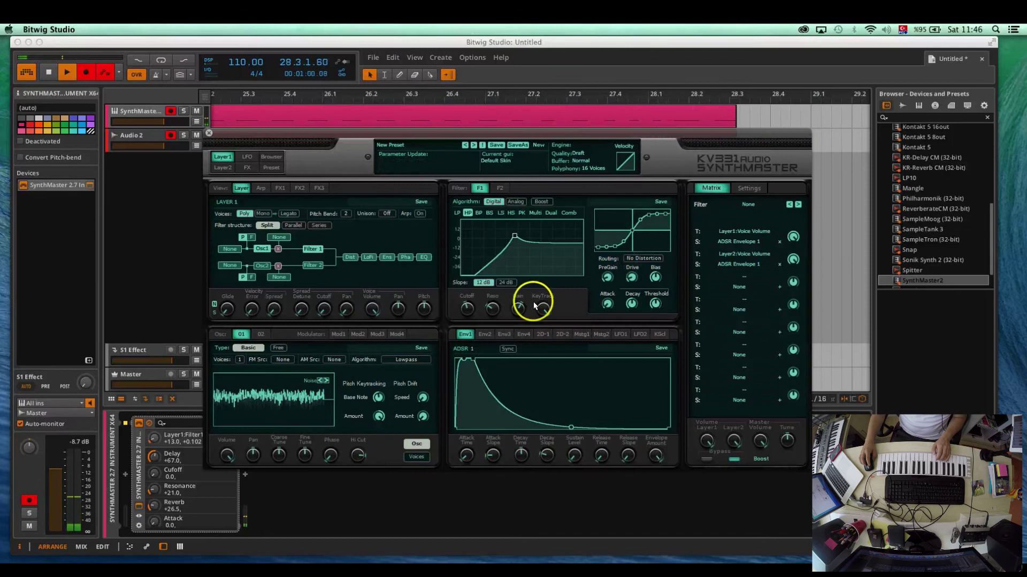
pyautogui.click(504, 283)
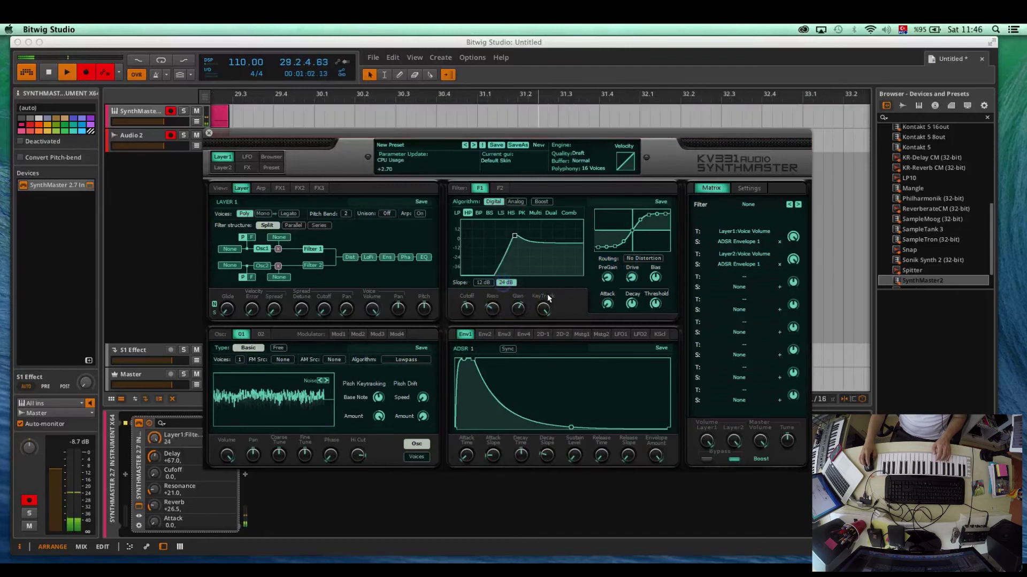
pyautogui.moveTo(465, 306); pyautogui.dragTo(467, 310)
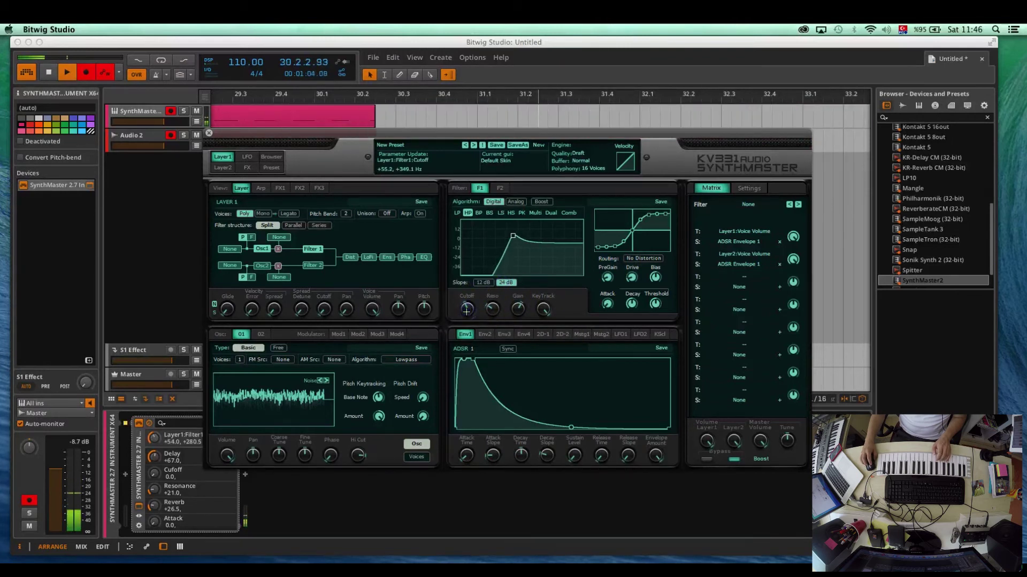
pyautogui.click(473, 313)
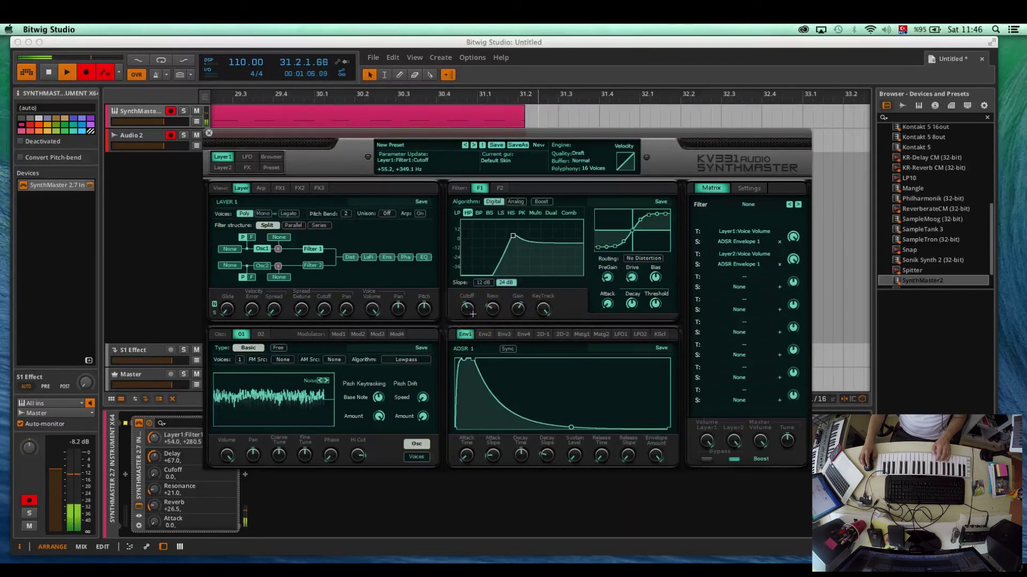
# - Enable oscillator 2 with oscillator 1 bypassed, and give oscillator 2 a sine waveform
pyautogui.click(249, 269)
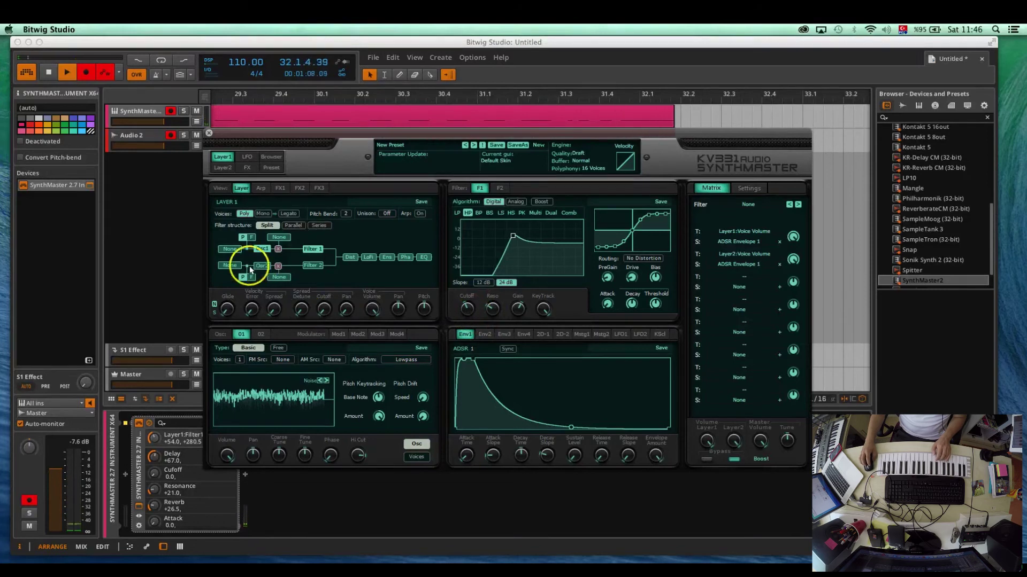
pyautogui.click(287, 371)
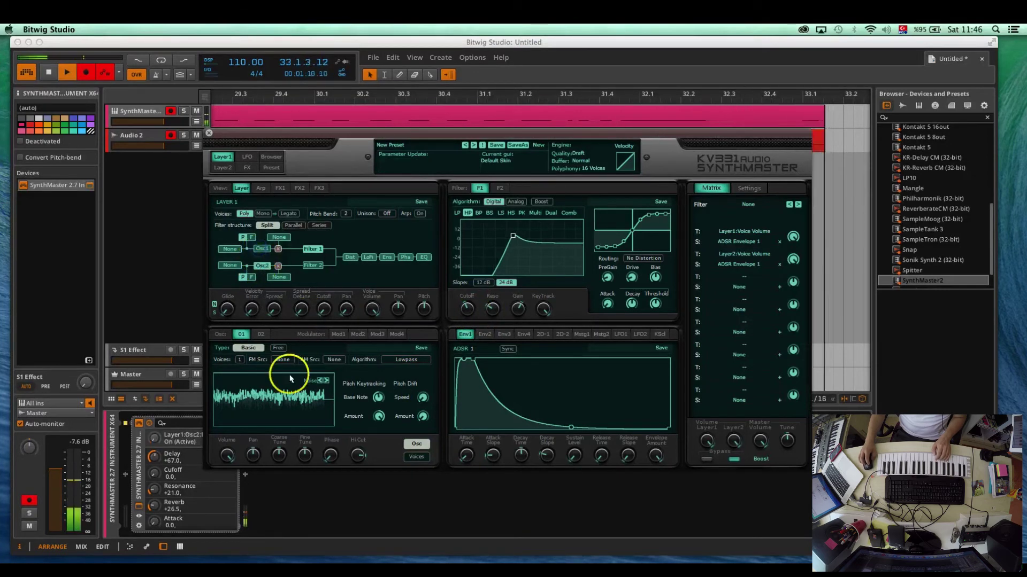
pyautogui.click(260, 333)
pyautogui.click(324, 380)
pyautogui.click(326, 381)
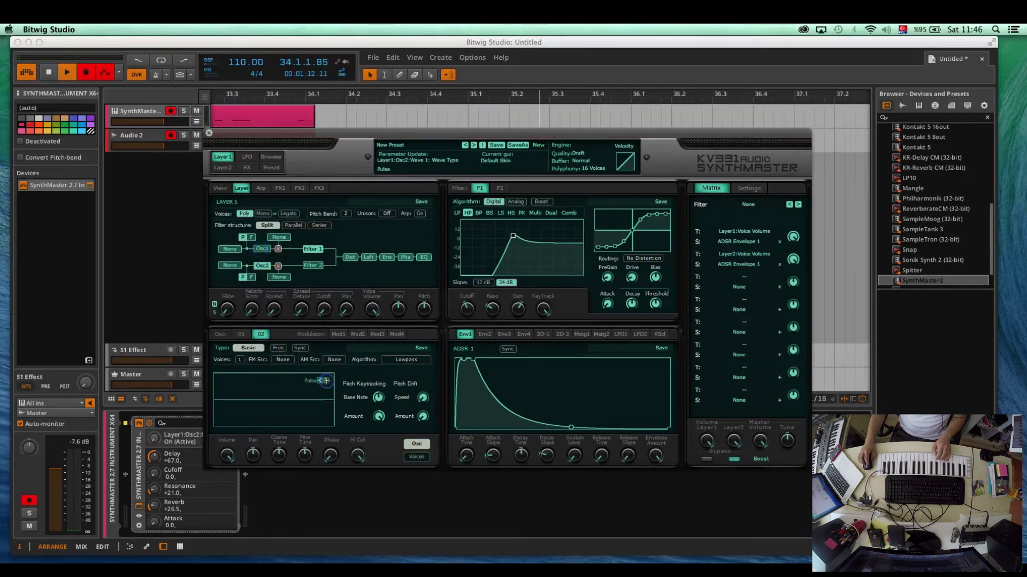
pyautogui.click(327, 380)
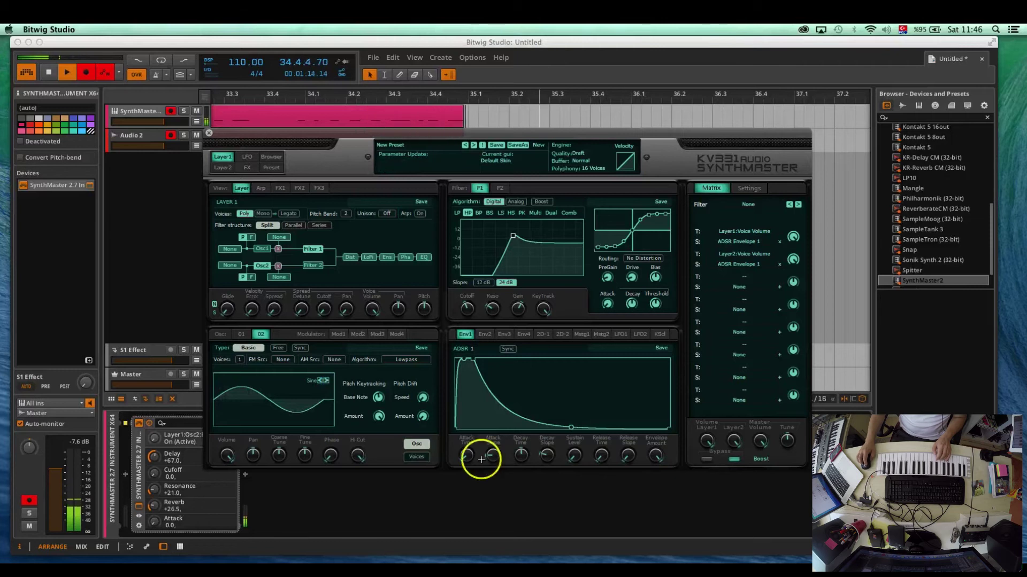
pyautogui.click(423, 309)
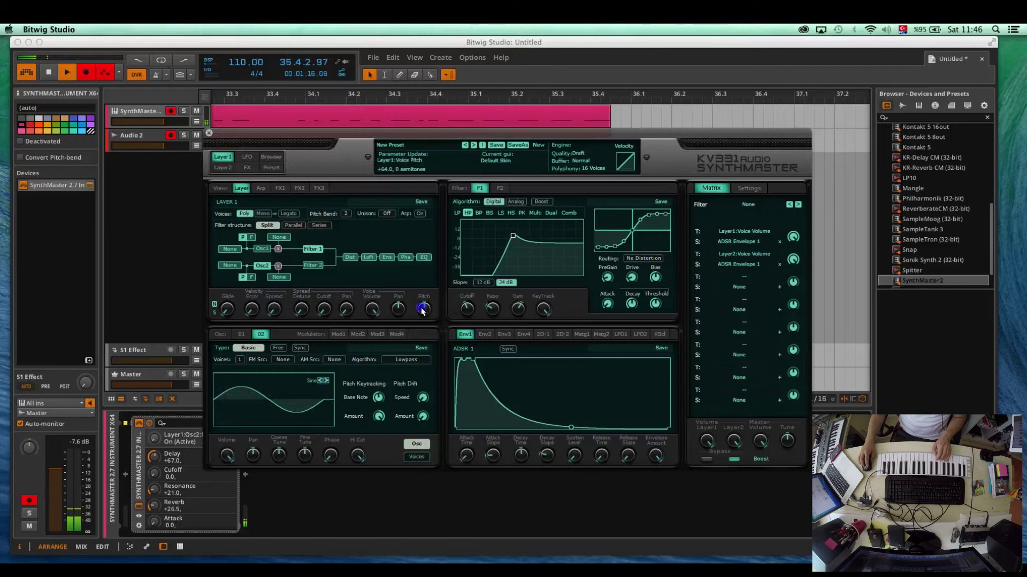
# - Activate Filter 2 as a digital low-pass, adjust its cutoff and resonance, and lower the voice pitch to about -1 octave -3 semitones
pyautogui.click(310, 265)
pyautogui.click(499, 187)
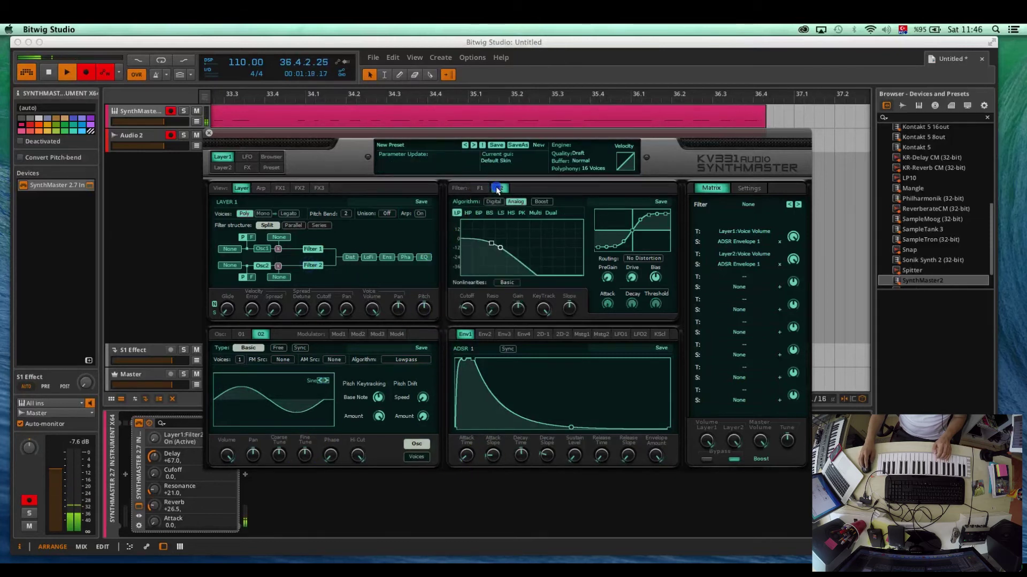
pyautogui.click(467, 308)
pyautogui.click(492, 202)
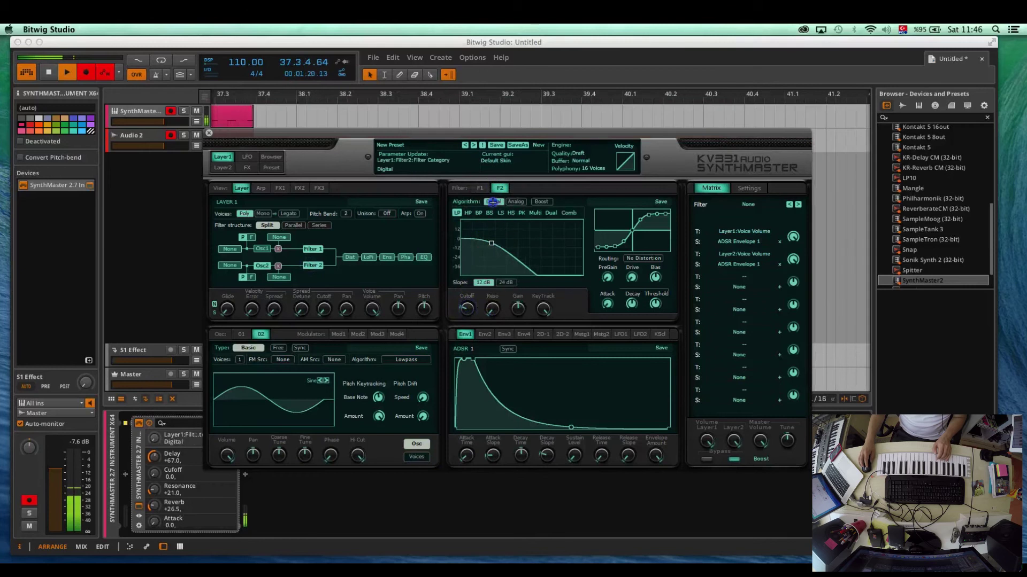
pyautogui.moveTo(469, 310)
pyautogui.mouseDown()
pyautogui.moveTo(486, 283)
pyautogui.moveTo(465, 322)
pyautogui.moveTo(493, 323)
pyautogui.moveTo(466, 300)
pyautogui.mouseUp()
pyautogui.moveTo(512, 314); pyautogui.dragTo(420, 327)
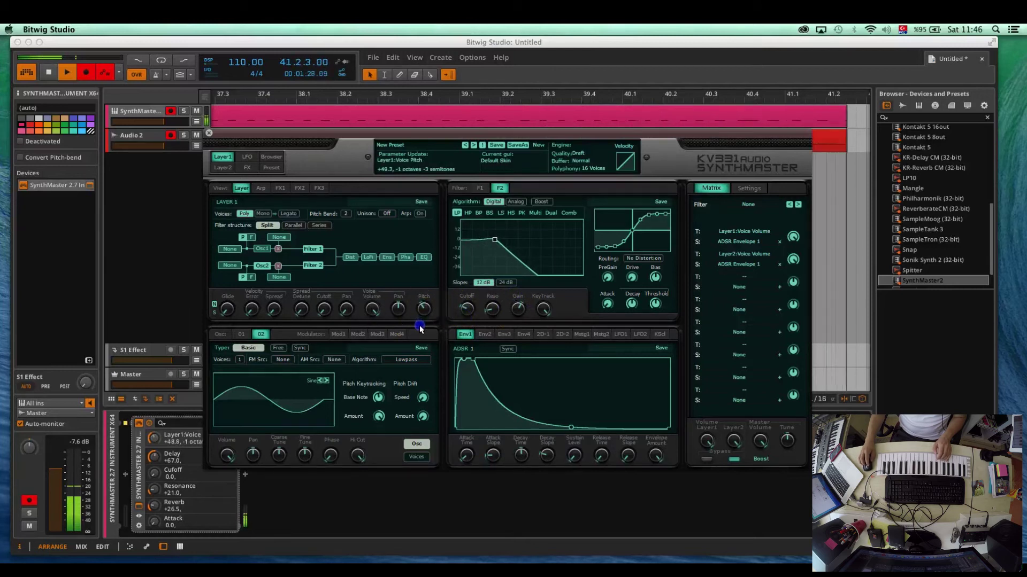
# - Set oscillator 2 to 4 voices and steepen ADSR 1's decay slope to about -0.578
pyautogui.click(239, 359)
pyautogui.click(283, 399)
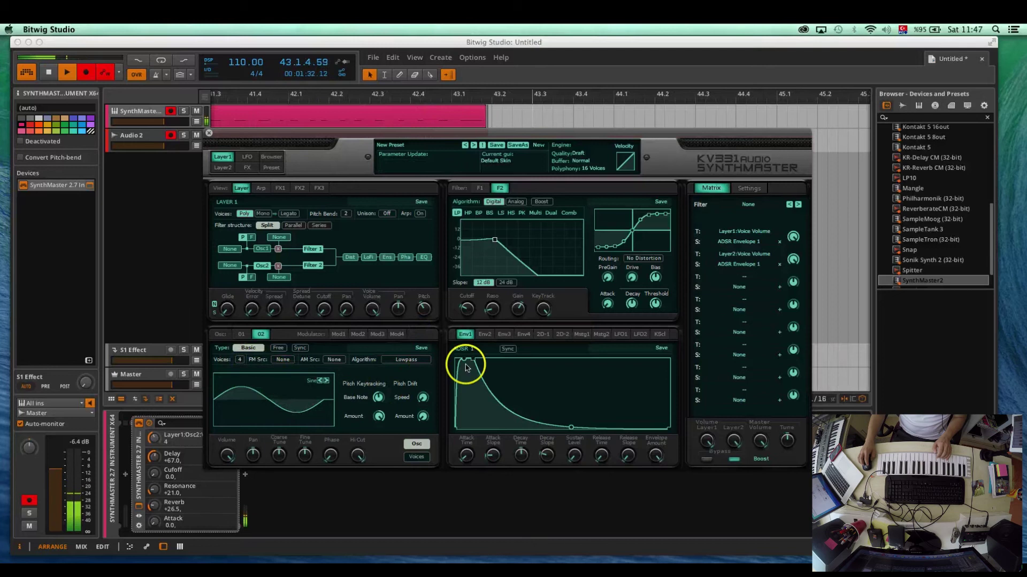
pyautogui.moveTo(529, 456)
pyautogui.mouseDown()
pyautogui.moveTo(519, 456)
pyautogui.moveTo(543, 458)
pyautogui.mouseUp()
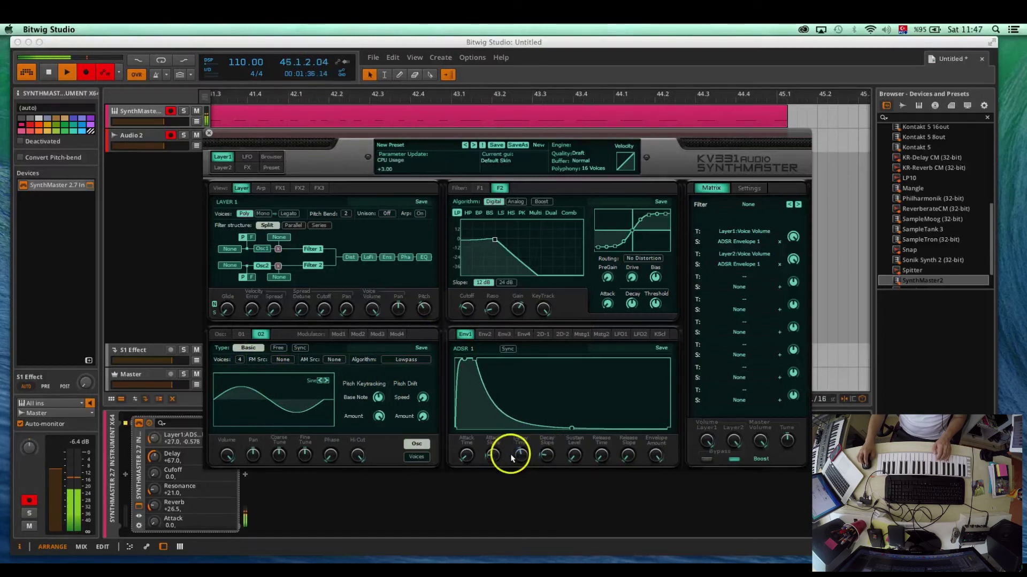
# - Turn oscillator 1 back on, lower Filter 2's cutoff and set the voice pitch to about -1 octave -8 semitones
pyautogui.click(261, 249)
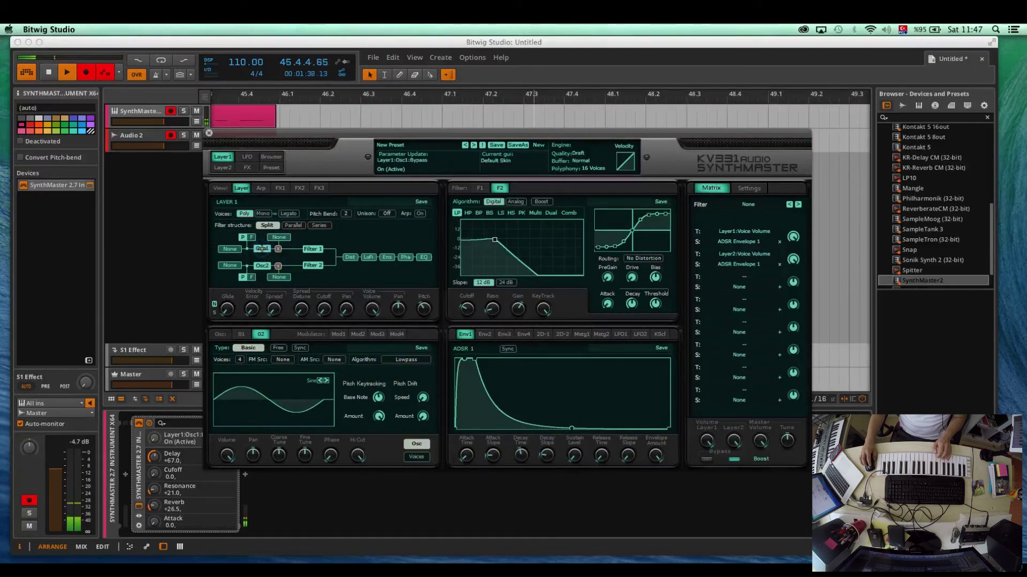
pyautogui.moveTo(467, 309); pyautogui.dragTo(424, 311)
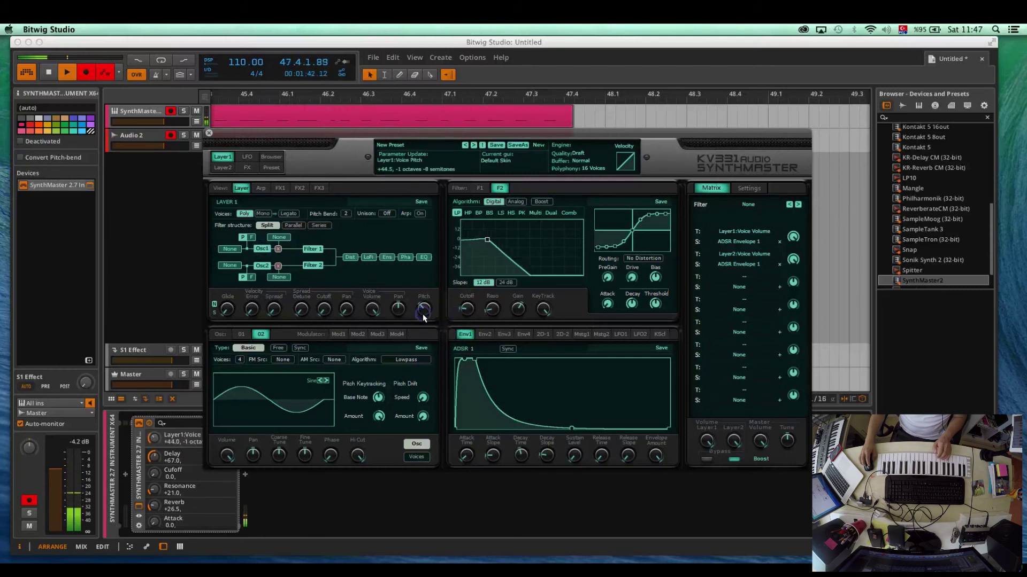
# - Assign ADSR Envelope 2 as the modulation source for Layer 1's voice pitch
pyautogui.rightClick(423, 313)
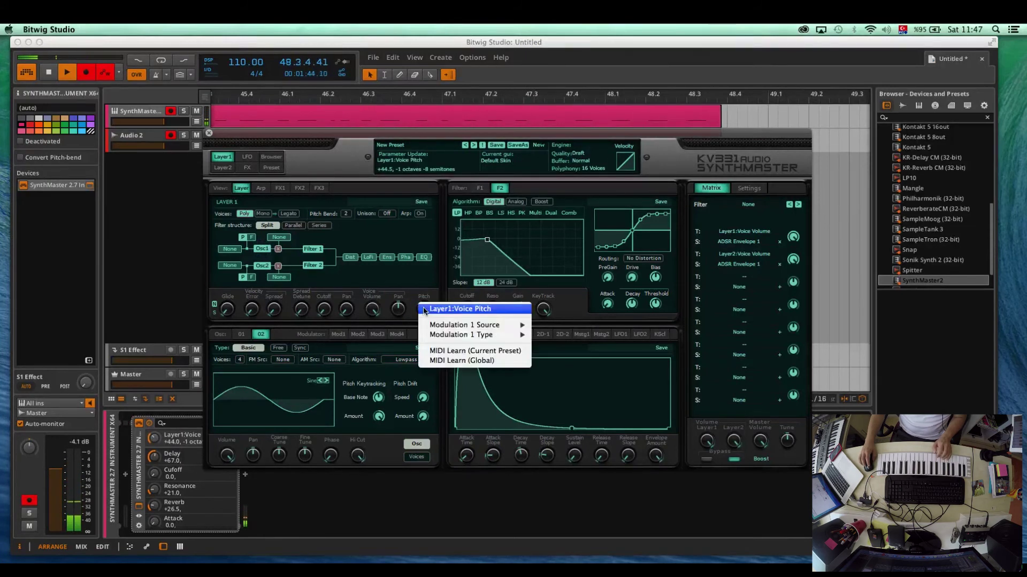
pyautogui.moveTo(482, 325)
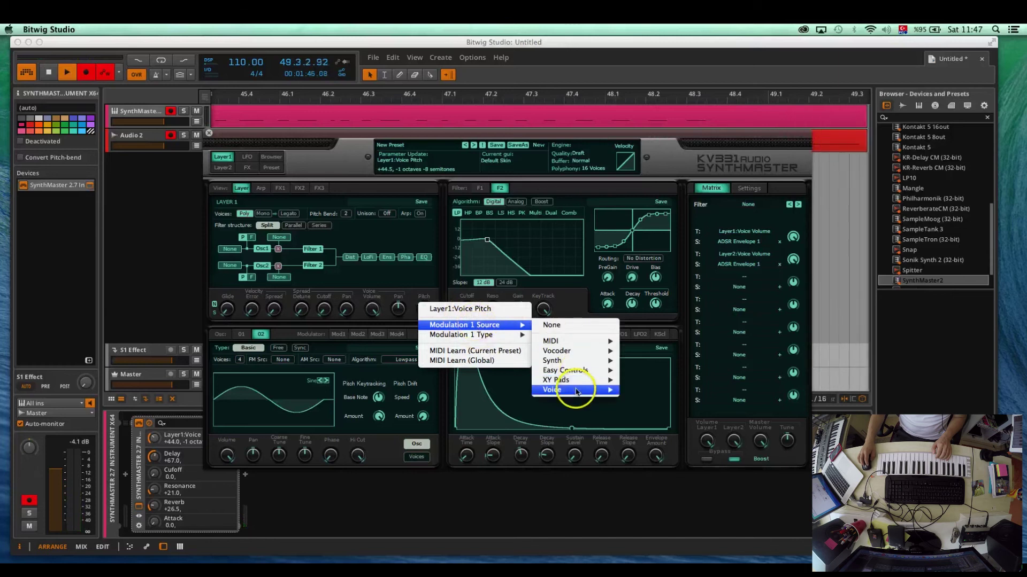
pyautogui.moveTo(578, 389)
pyautogui.click(647, 415)
# - Sync ADSR 2 to tempo and shape its attack, with an attack time of about 9 ms
pyautogui.click(485, 335)
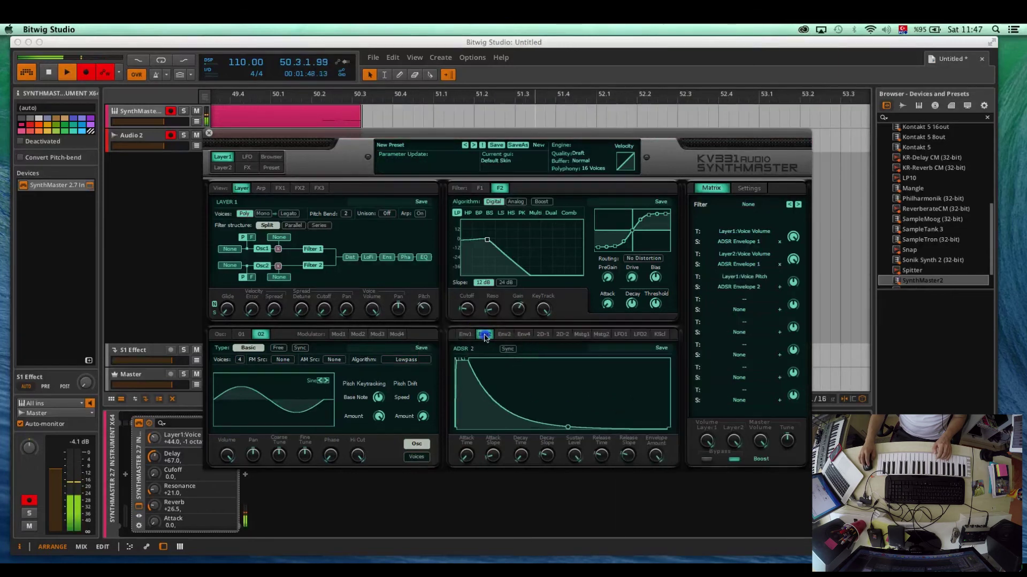
pyautogui.moveTo(468, 452); pyautogui.dragTo(507, 443)
pyautogui.click(510, 350)
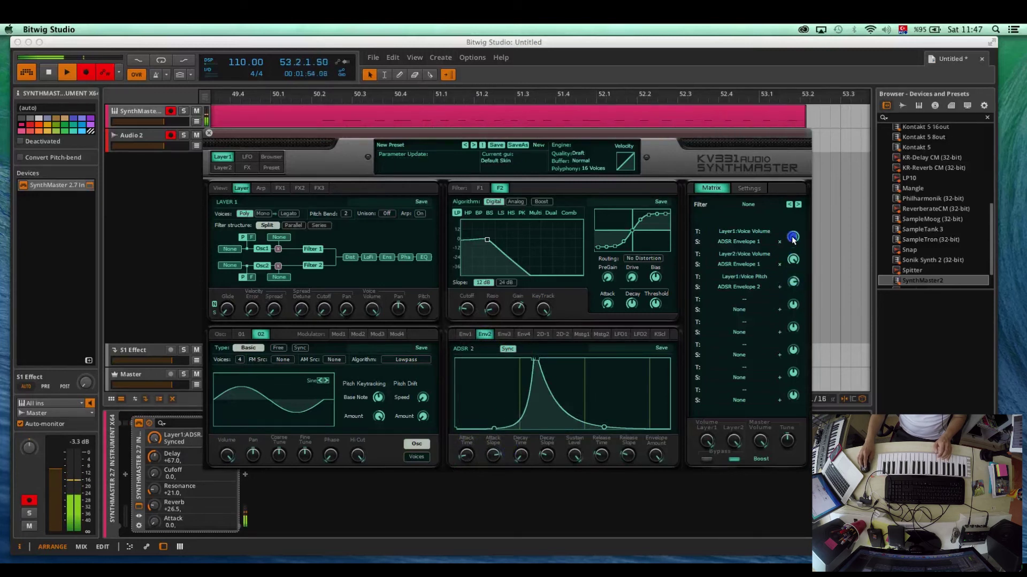
pyautogui.moveTo(466, 455)
pyautogui.mouseDown()
pyautogui.moveTo(465, 473)
pyautogui.moveTo(465, 460)
pyautogui.mouseUp()
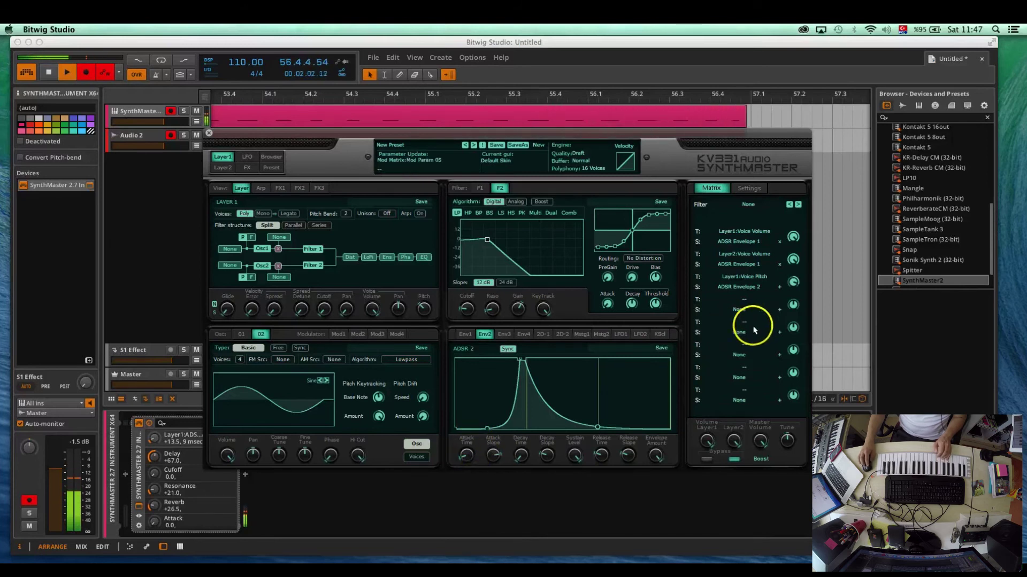
# - Adjust ADSR Envelope 2's modulation amount on the voice pitch, and shorten its attack with a slope of about 0.152
pyautogui.moveTo(794, 280); pyautogui.dragTo(688, 419)
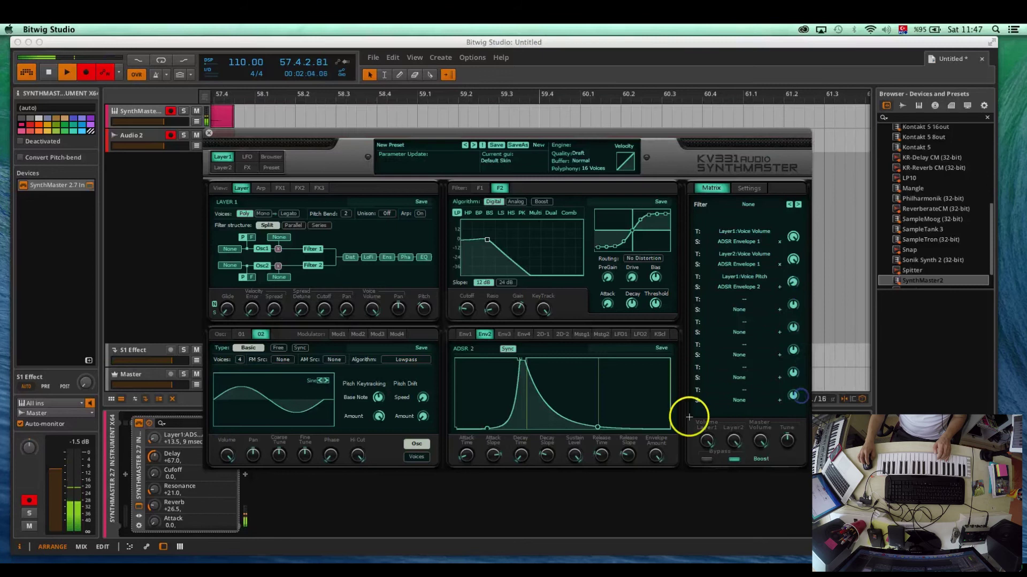
pyautogui.moveTo(791, 291); pyautogui.dragTo(791, 291)
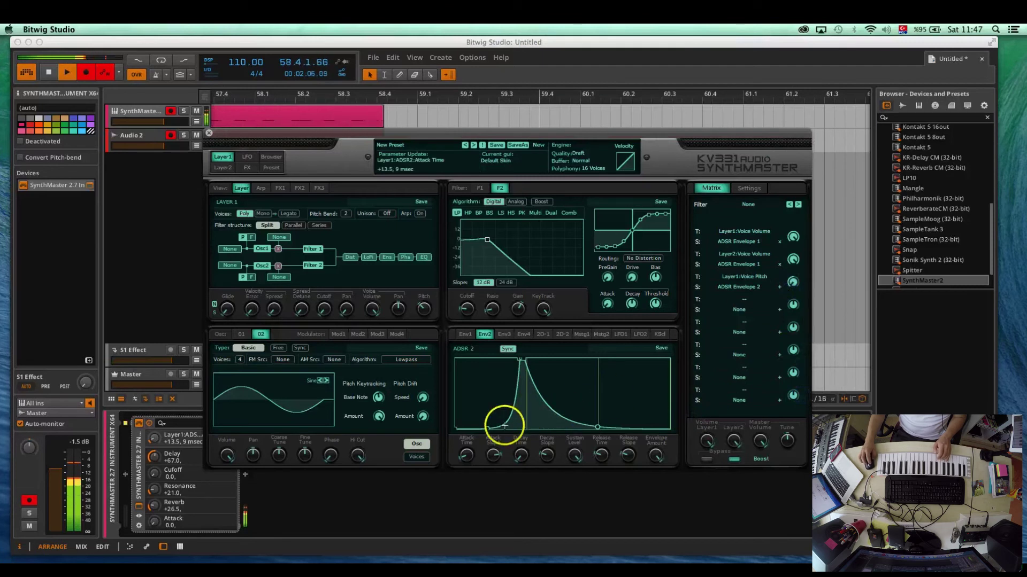
pyautogui.moveTo(467, 451); pyautogui.dragTo(469, 409)
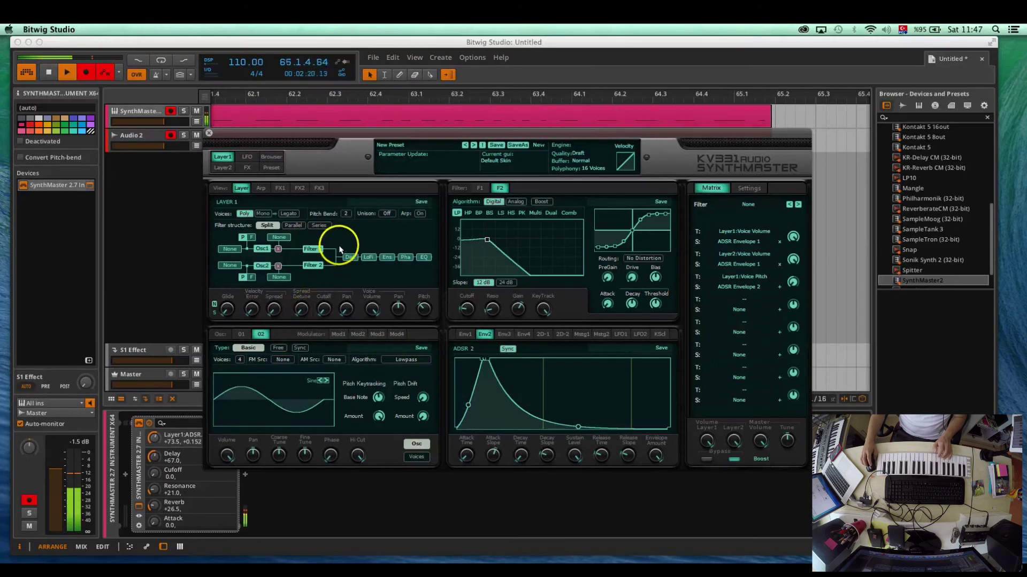
# - Assign Key Scaler 1 as the modulation source for oscillator 2's volume
pyautogui.click(225, 457)
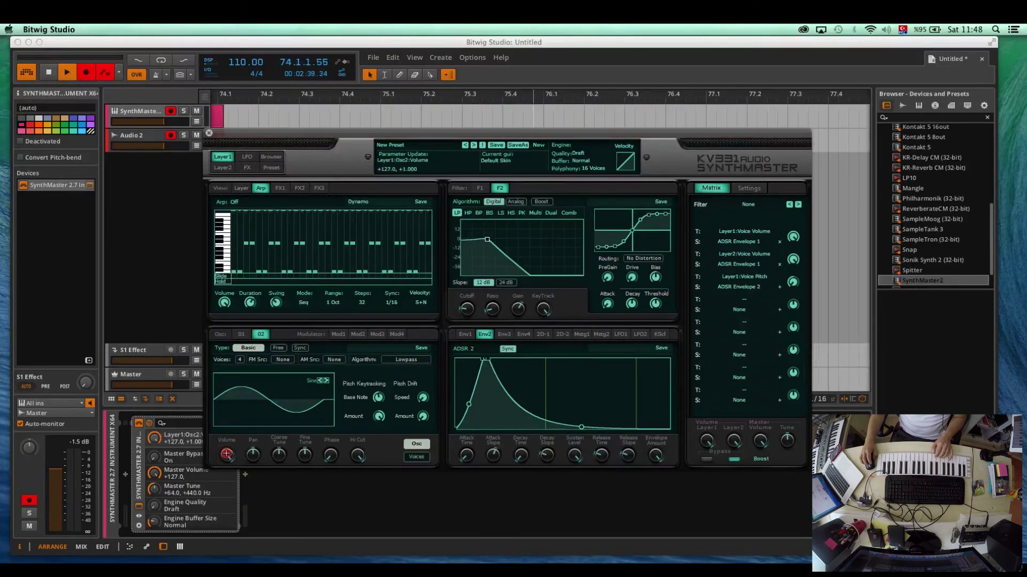
pyautogui.rightClick(225, 456)
pyautogui.moveTo(278, 470)
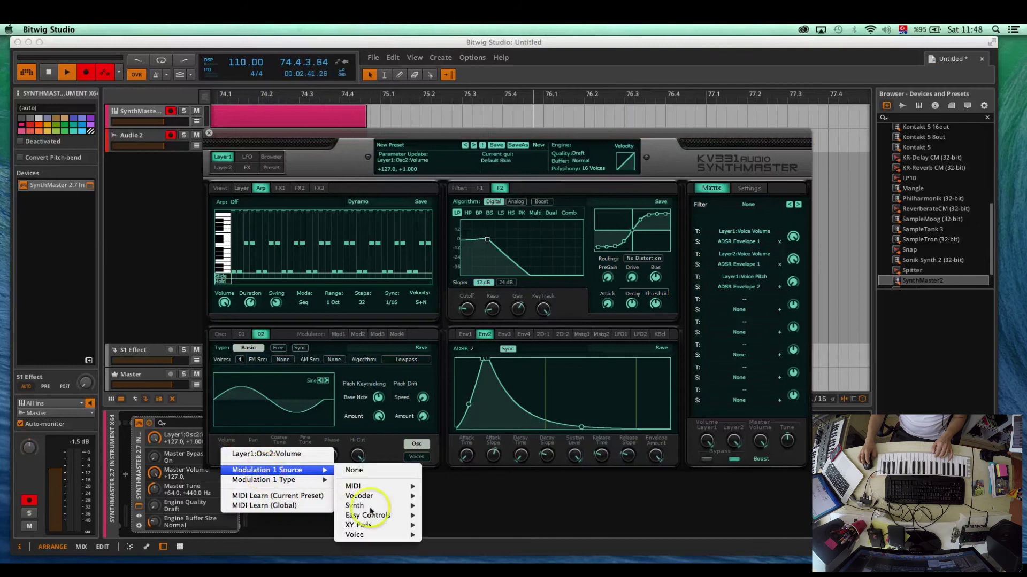
pyautogui.moveTo(374, 535)
pyautogui.click(449, 337)
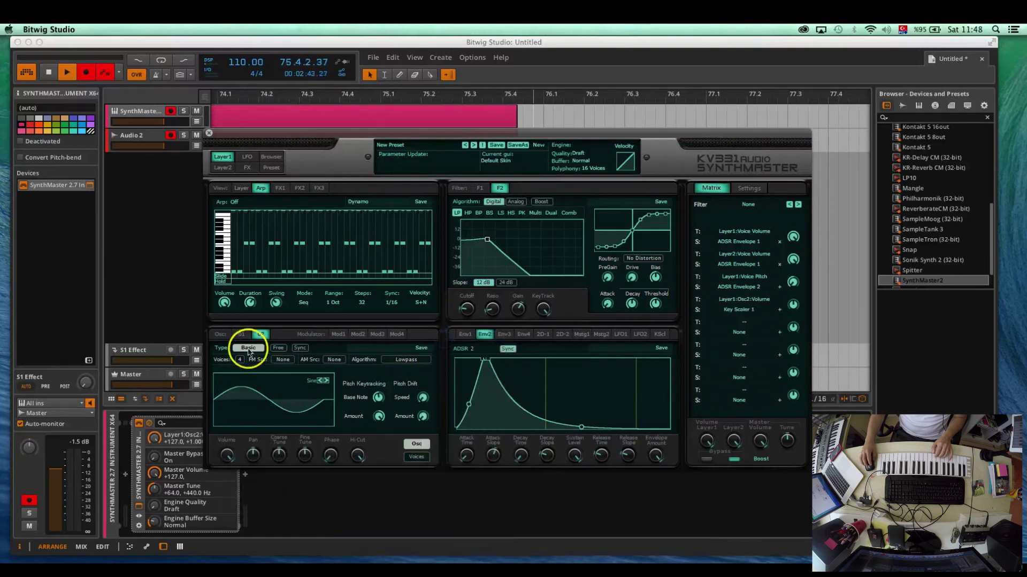
# - Assign Key Scaler 1 as the modulation source for Layer 1's oscillator 1 volume
pyautogui.click(241, 335)
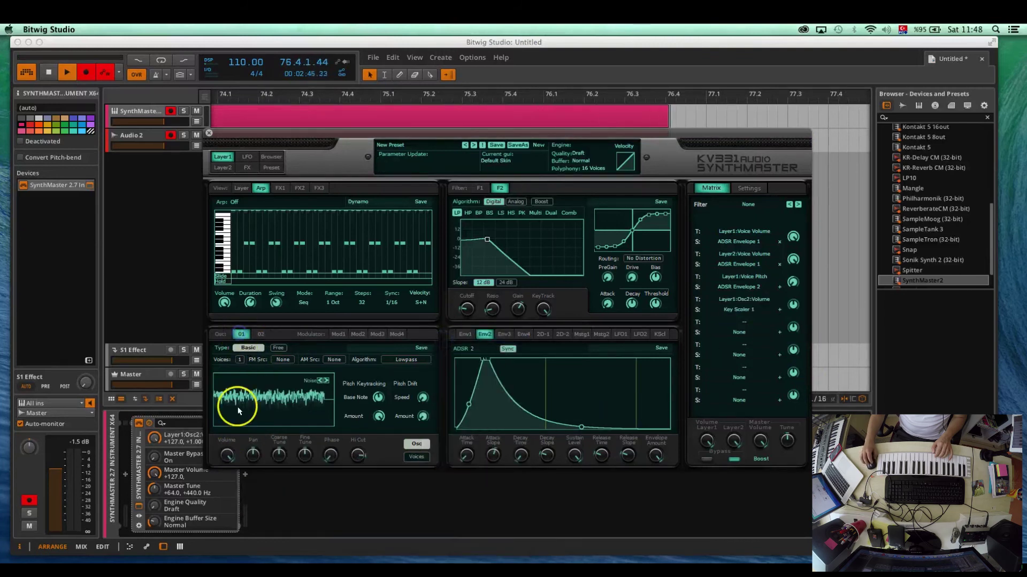
pyautogui.rightClick(225, 455)
pyautogui.moveTo(278, 470)
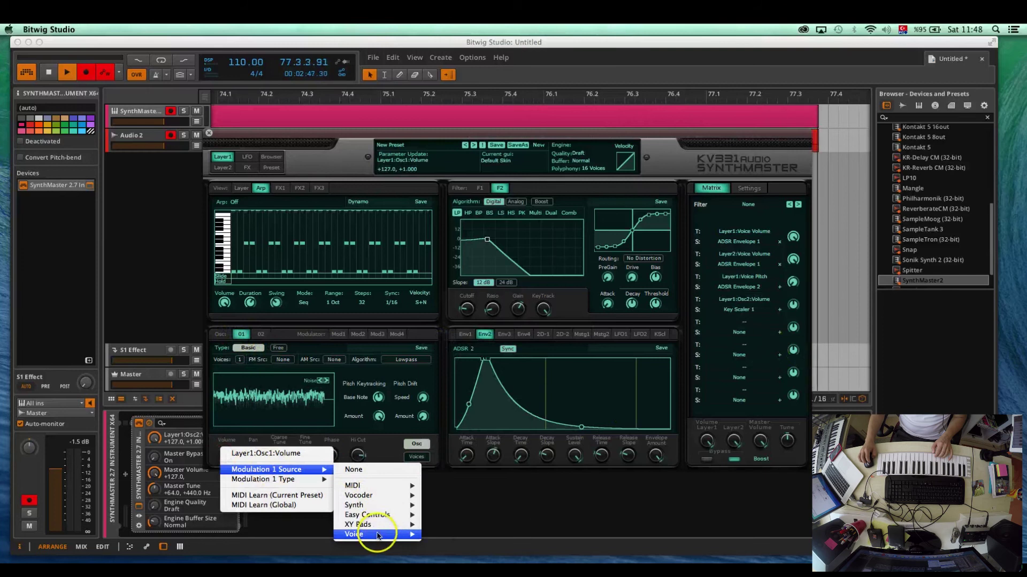
pyautogui.moveTo(375, 535)
pyautogui.click(471, 337)
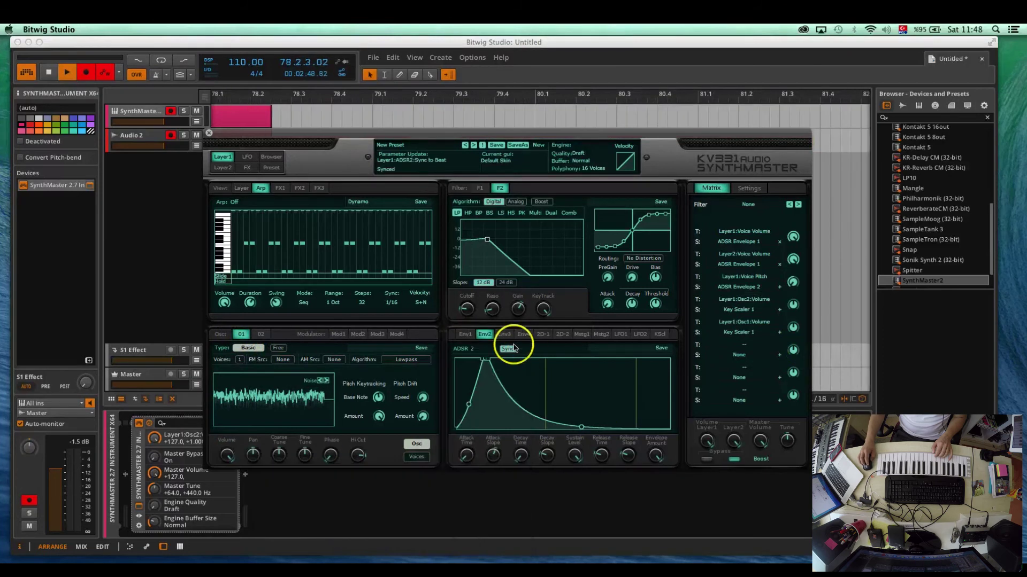
# - Shape Key Scaler 1's curve as a sharp step near key 60, at zero on the lower keys and full on the upper keys
pyautogui.click(659, 334)
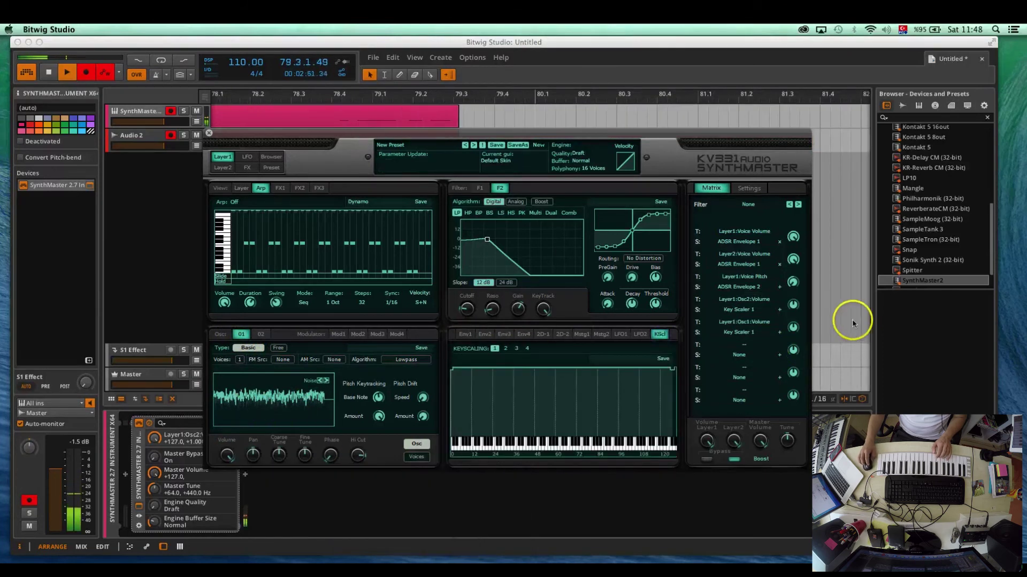
pyautogui.moveTo(454, 369); pyautogui.dragTo(505, 449)
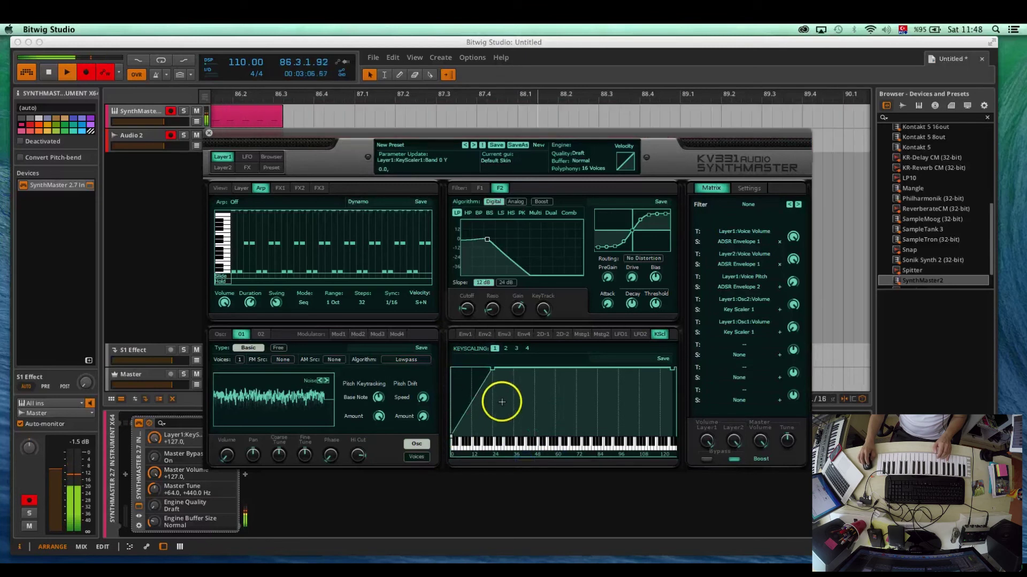
pyautogui.moveTo(493, 369); pyautogui.dragTo(563, 366)
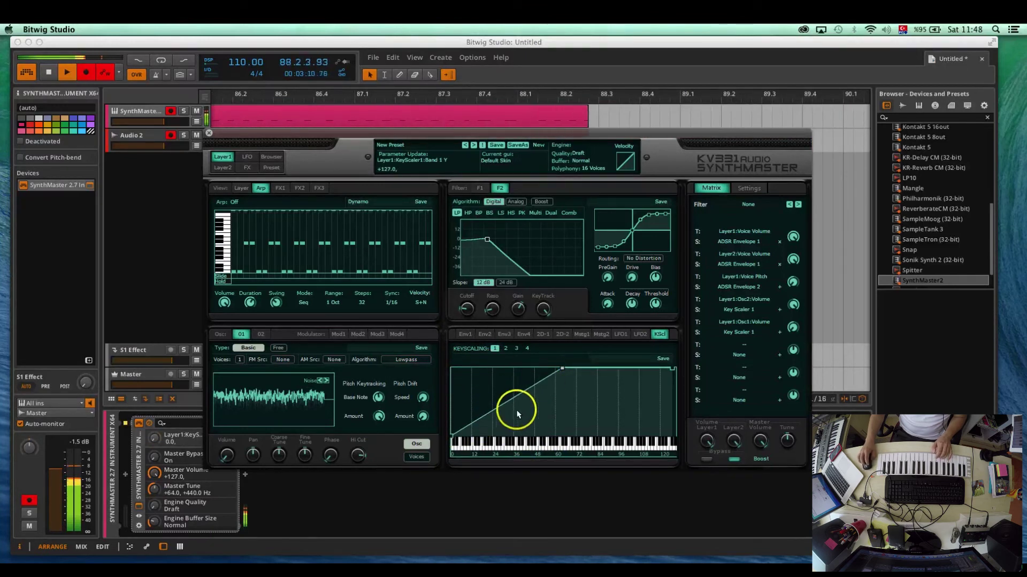
pyautogui.moveTo(519, 394); pyautogui.dragTo(565, 443)
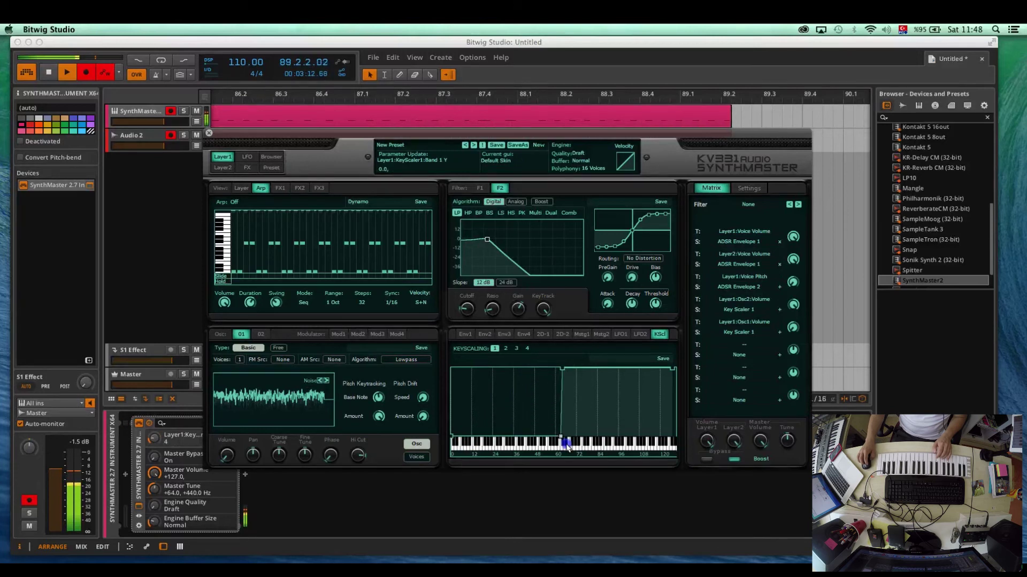
pyautogui.click(559, 369)
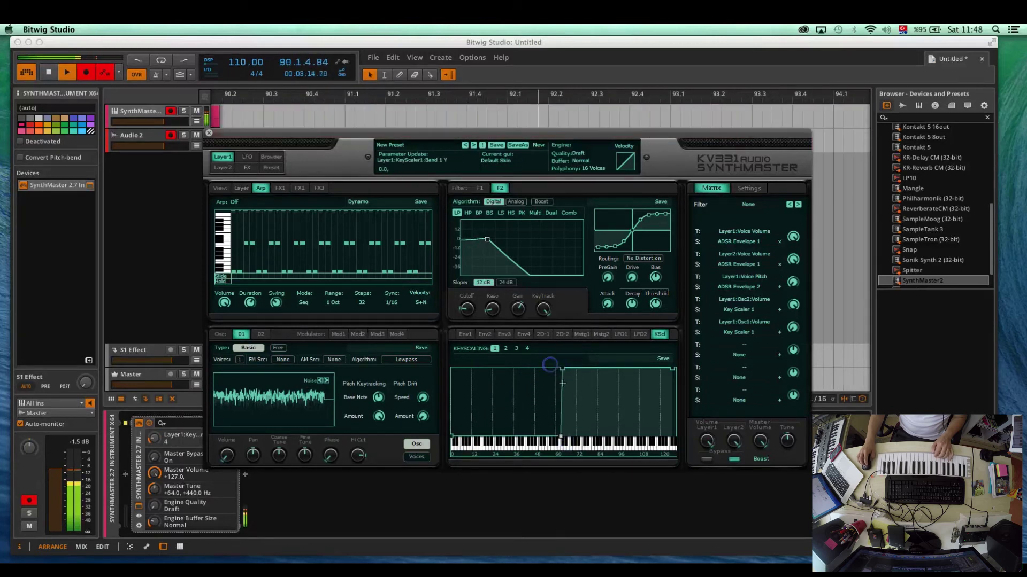
# - Adjust Key Scaler 1's modulation amounts on the volumes of oscillators 1 and 2, and set Layer 2's volume to 127
pyautogui.click(261, 335)
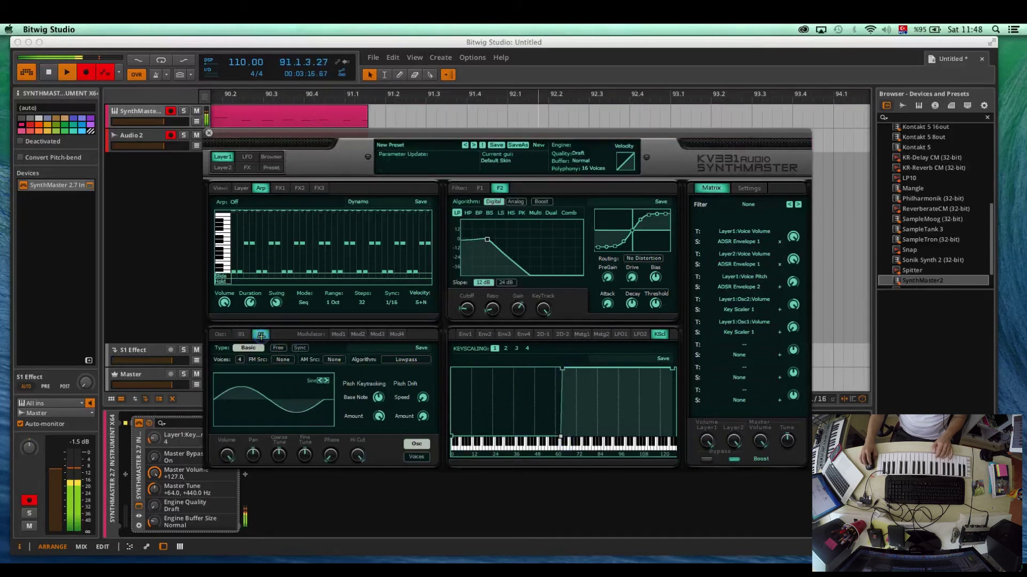
pyautogui.click(242, 335)
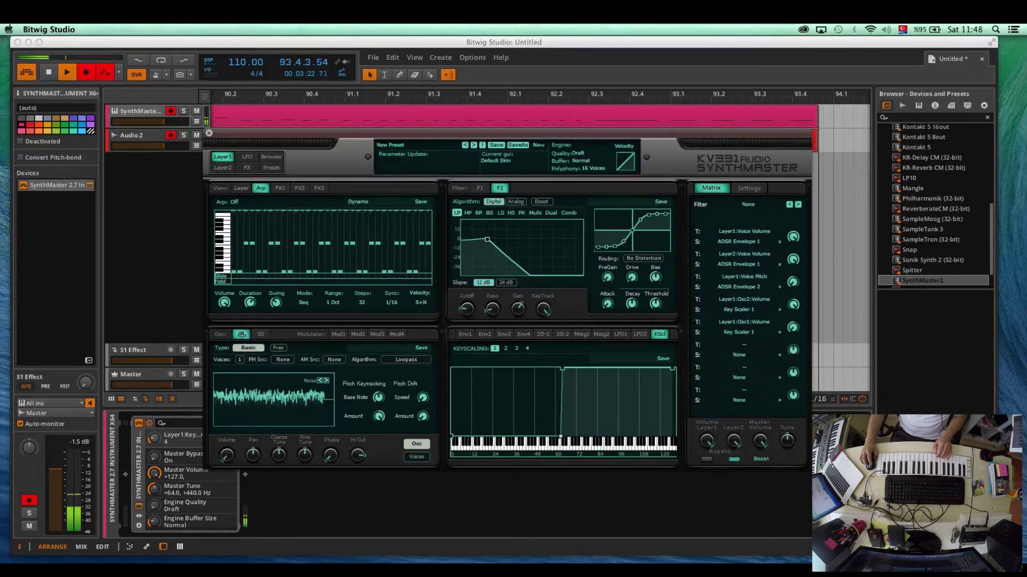
pyautogui.click(791, 330)
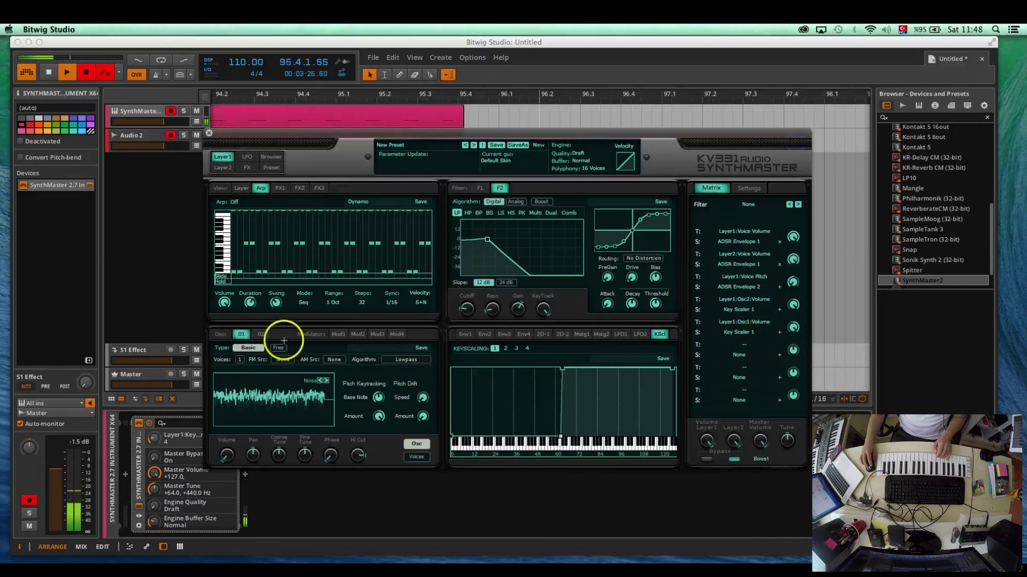
pyautogui.click(261, 334)
pyautogui.click(790, 305)
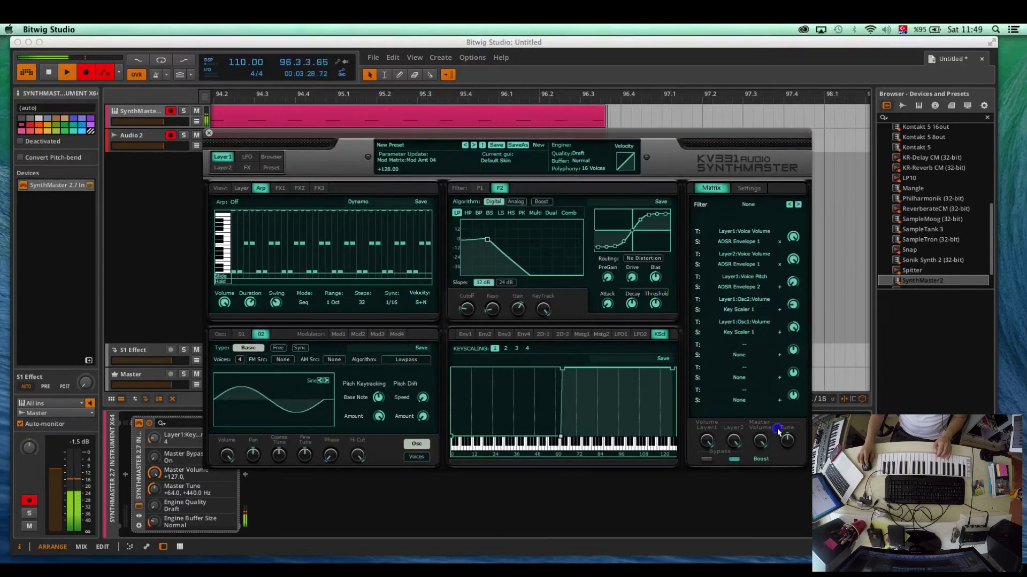
pyautogui.click(734, 440)
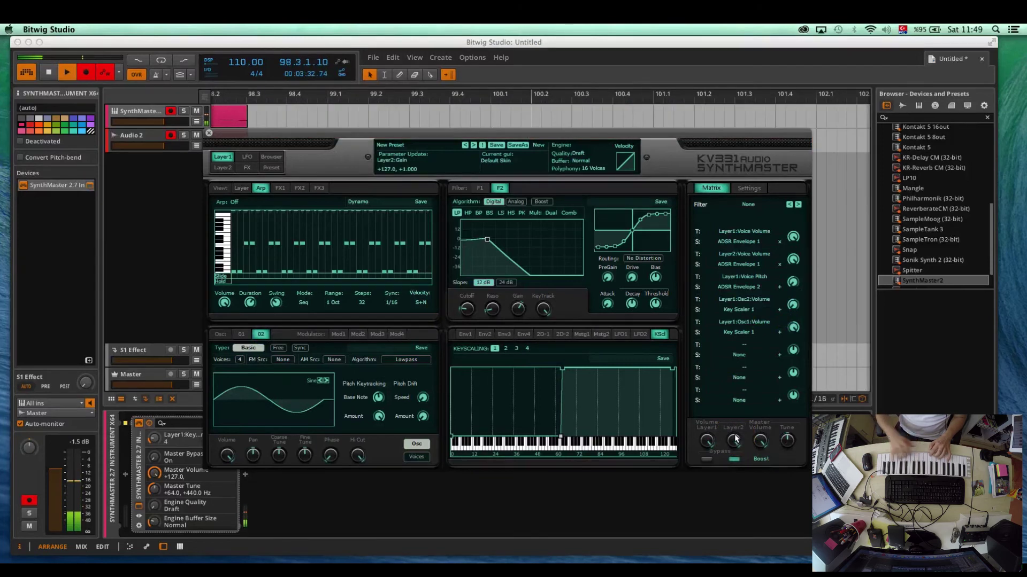
pyautogui.click(776, 470)
# - Move Key Scaler 1's split point up the keyboard to just below key 72, keeping the transition from zero to full steep
pyautogui.click(560, 437)
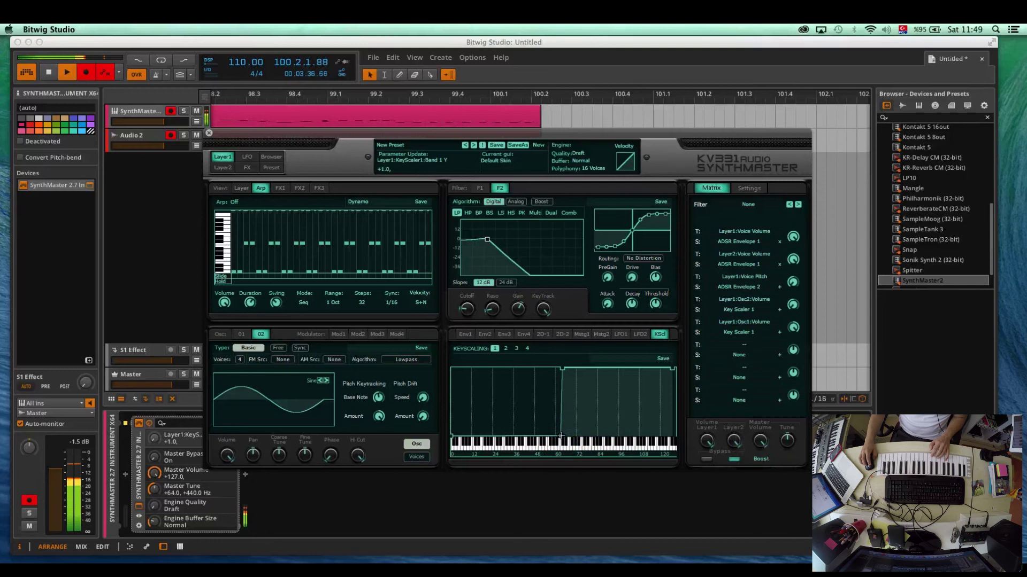
pyautogui.click(554, 432)
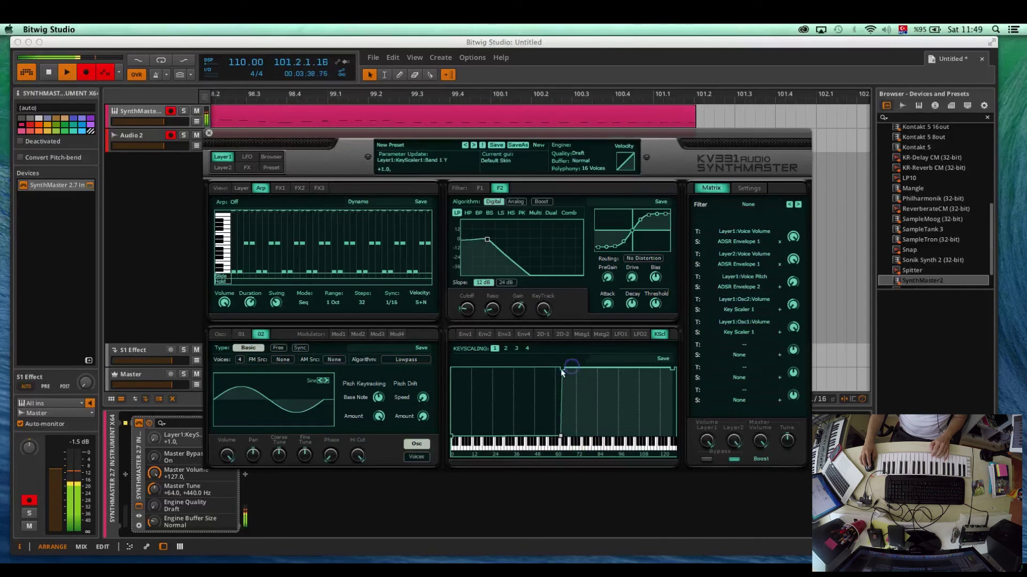
pyautogui.moveTo(574, 370)
pyautogui.mouseDown()
pyautogui.moveTo(562, 431)
pyautogui.moveTo(575, 355)
pyautogui.mouseUp()
pyautogui.click(560, 436)
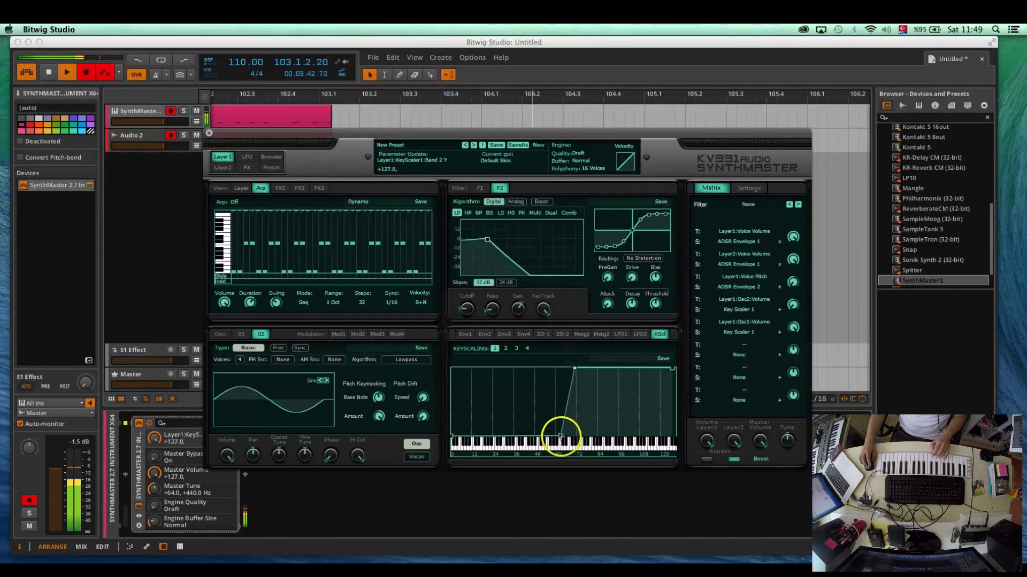
pyautogui.moveTo(573, 436); pyautogui.dragTo(577, 436)
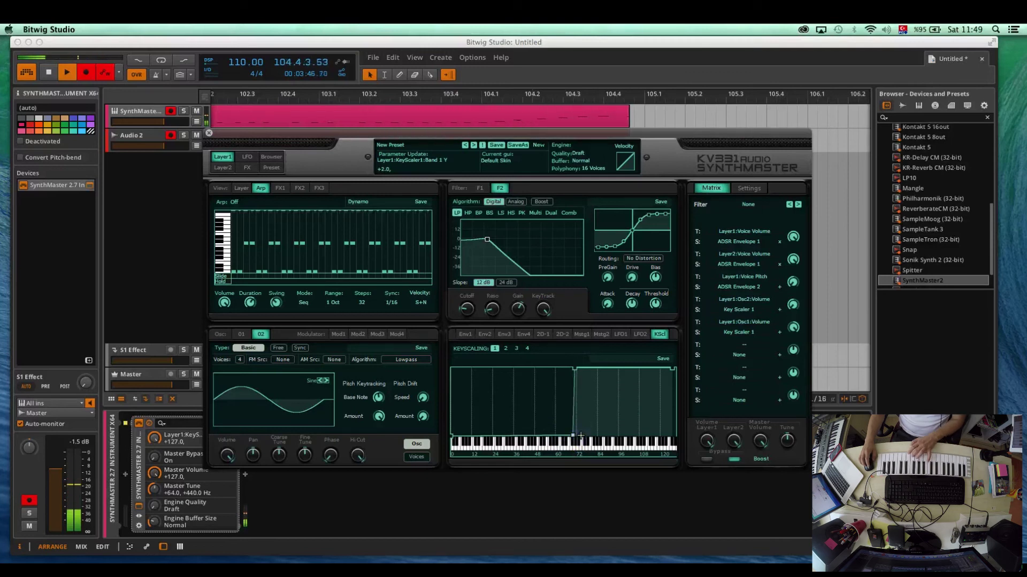
pyautogui.click(572, 370)
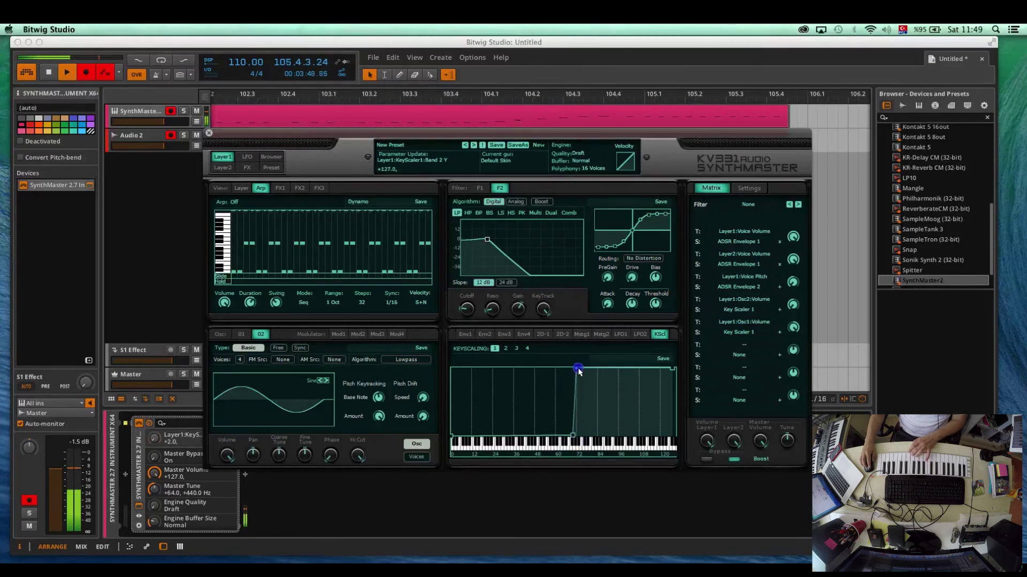
pyautogui.click(576, 433)
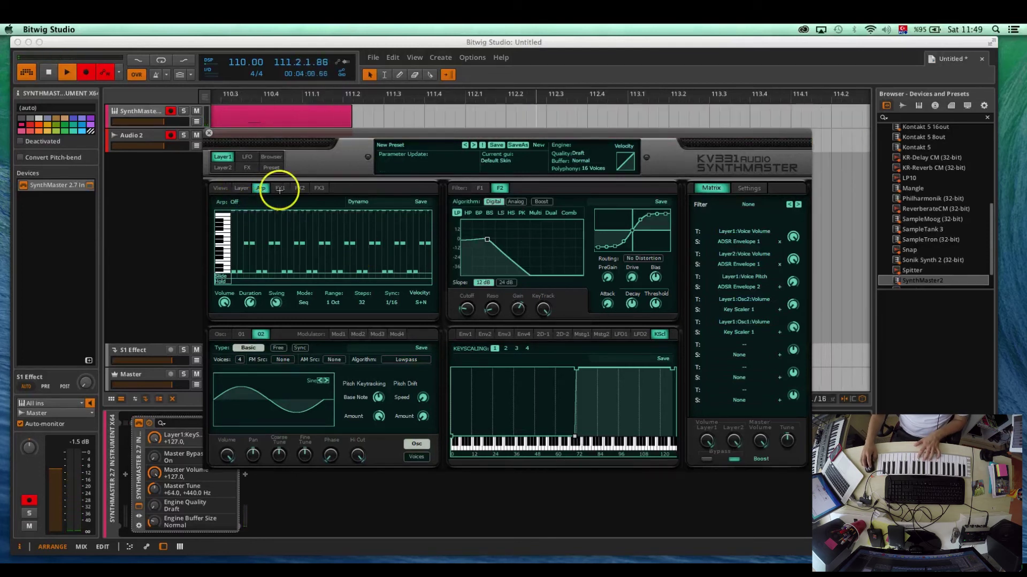
# - Set Layer 1's arpeggiator to 4 steps and lower step 4's note to 0
pyautogui.click(362, 302)
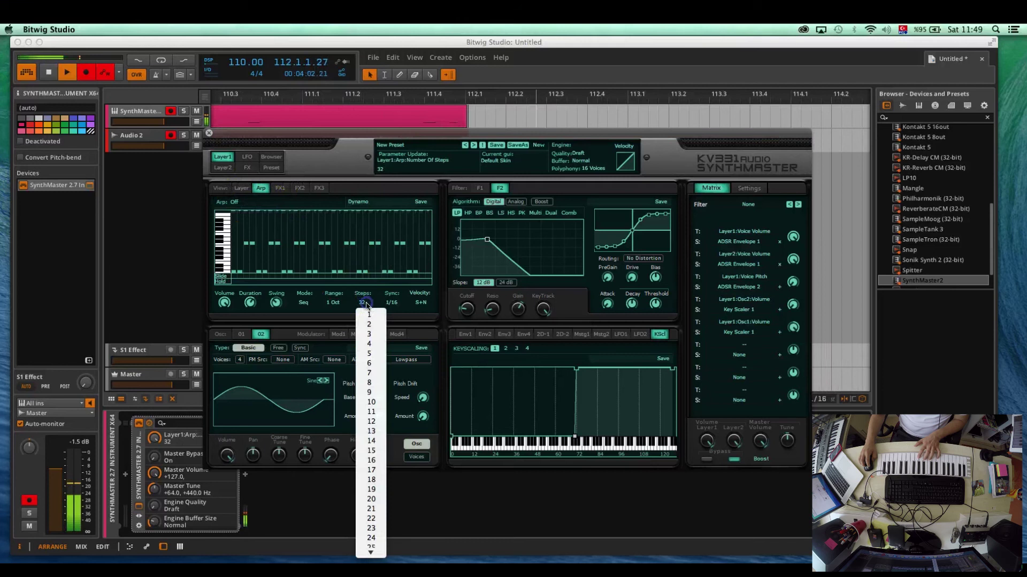
pyautogui.click(369, 344)
pyautogui.moveTo(401, 242); pyautogui.dragTo(406, 274)
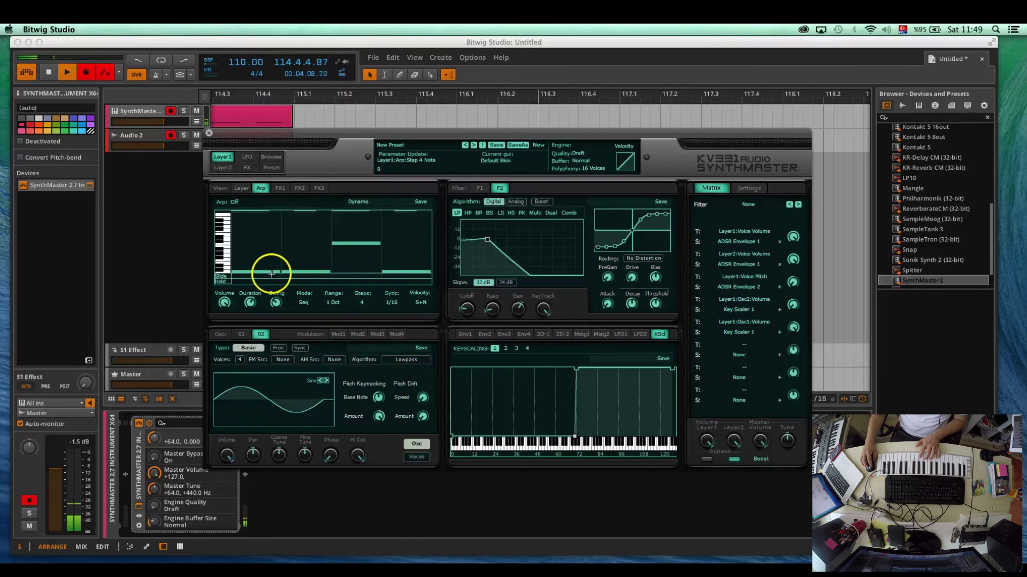
# - Lengthen arpeggiator step 1 to 3 and turn on Layer 1's arpeggiator
pyautogui.moveTo(270, 272); pyautogui.dragTo(273, 273)
pyautogui.click(234, 202)
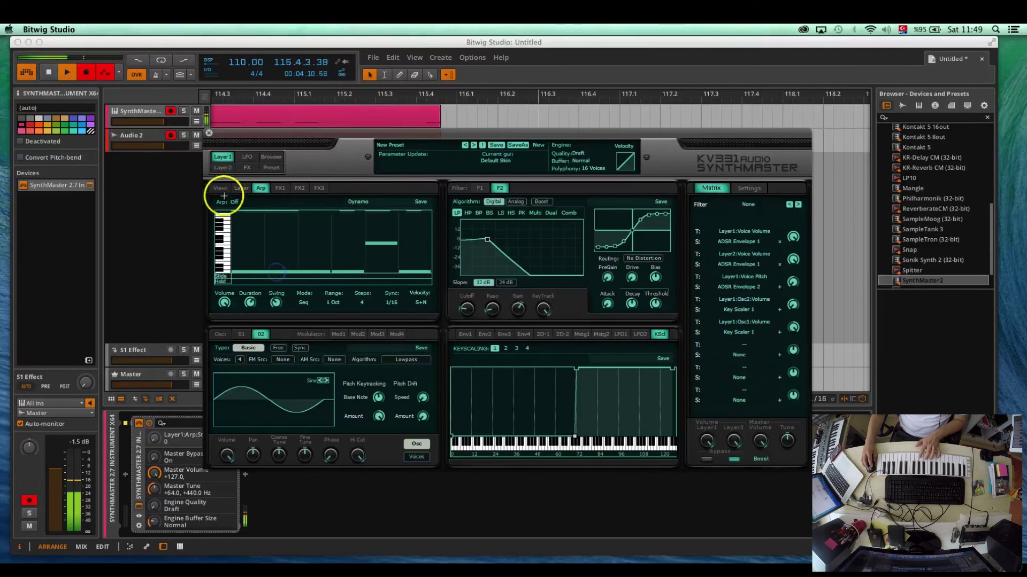
pyautogui.click(321, 273)
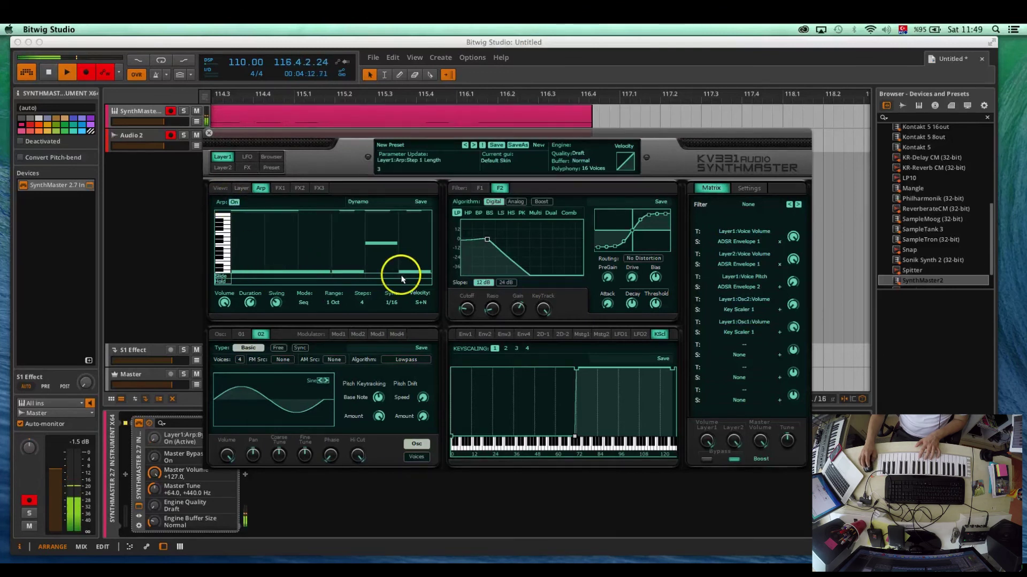
pyautogui.moveTo(403, 278)
pyautogui.mouseDown()
pyautogui.moveTo(419, 266)
pyautogui.moveTo(426, 275)
pyautogui.mouseUp()
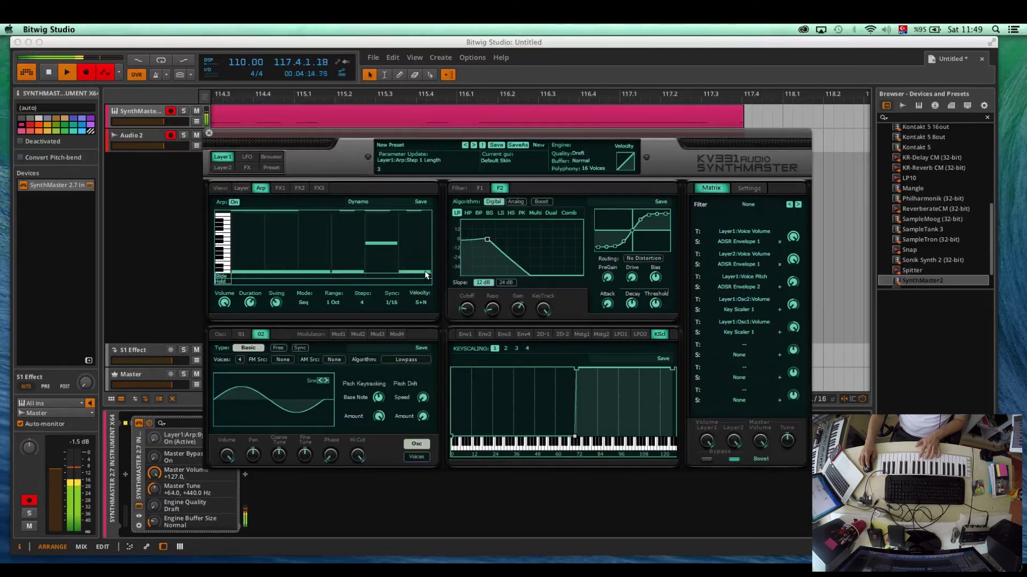
# - Extend the arpeggiator sequence to 5 steps and lengthen step 5 to 2
pyautogui.click(368, 302)
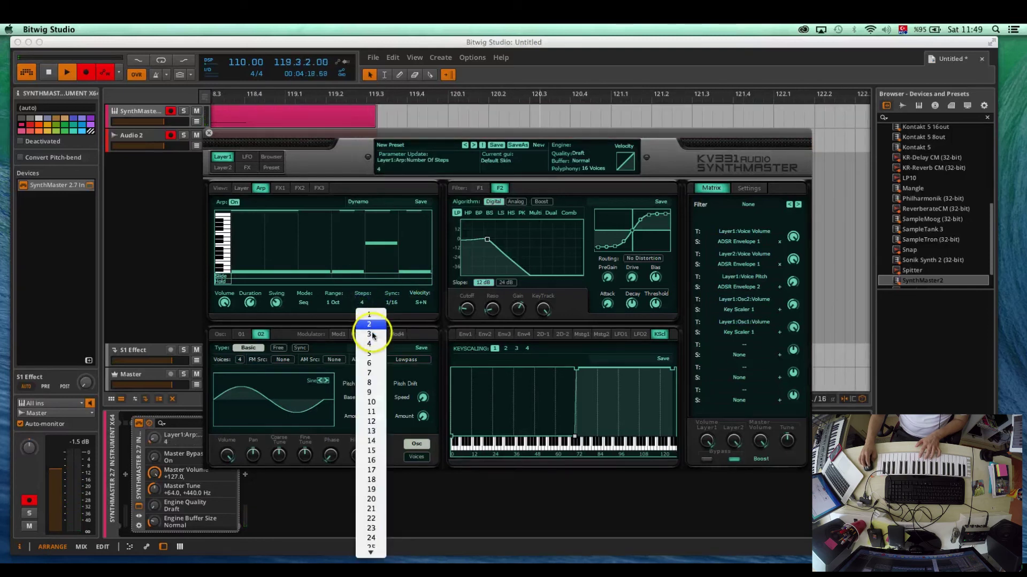
pyautogui.click(377, 353)
pyautogui.moveTo(415, 271); pyautogui.dragTo(430, 273)
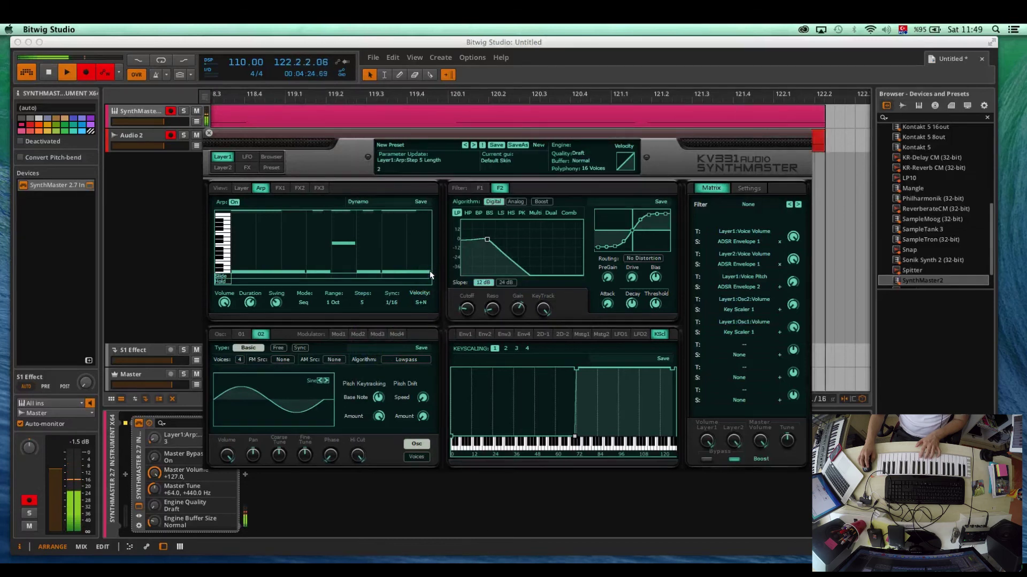
# - Extend the arpeggiator sequence to 7 steps and lengthen steps 6 and 7 to 4 each
pyautogui.click(362, 303)
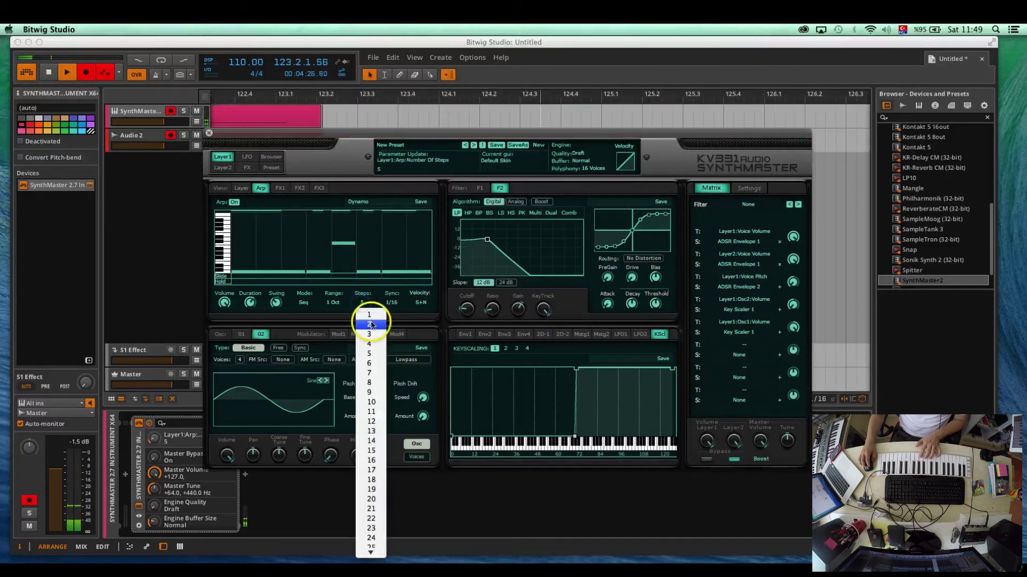
pyautogui.click(371, 374)
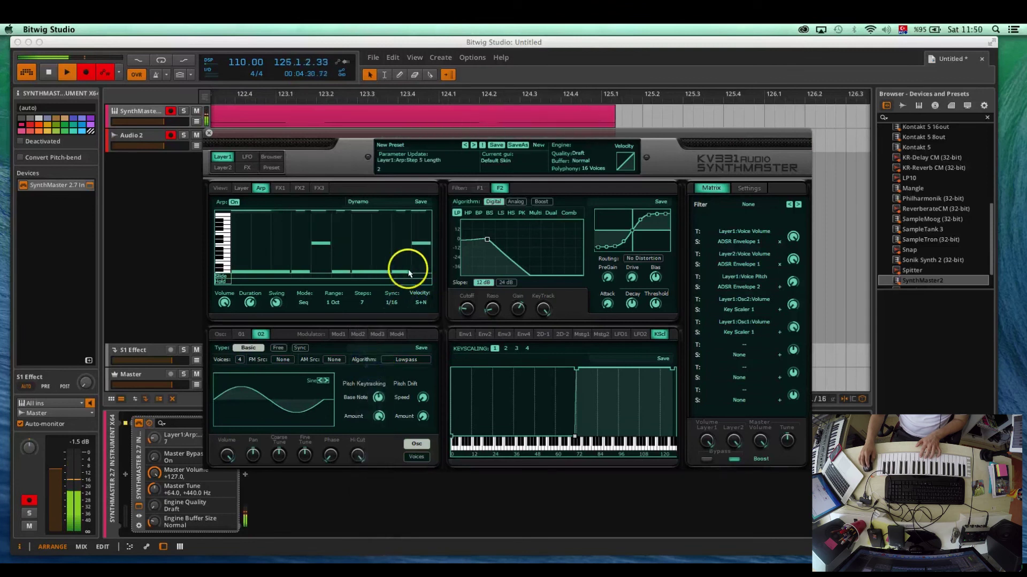
pyautogui.moveTo(409, 273); pyautogui.dragTo(411, 283)
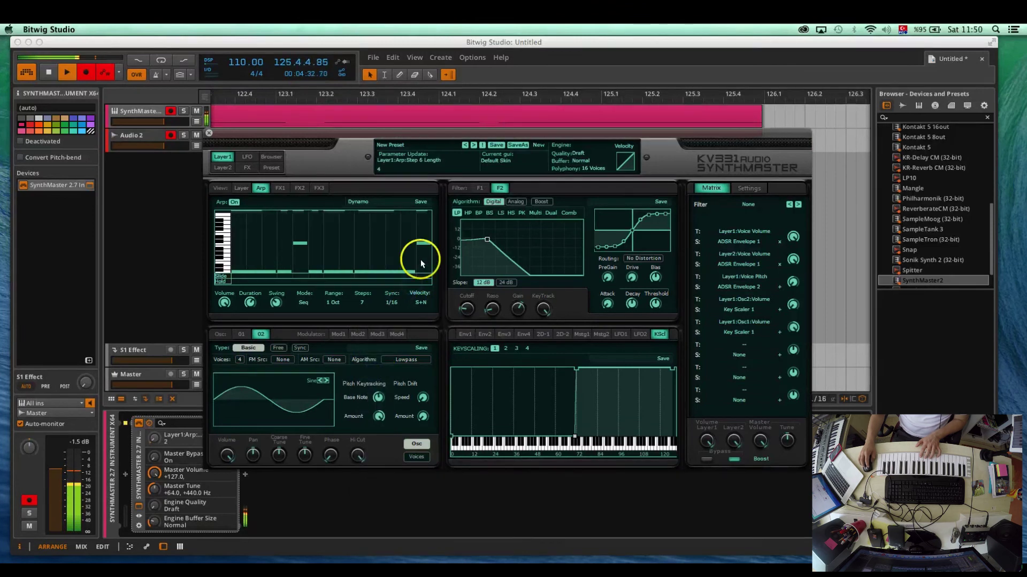
pyautogui.moveTo(424, 249); pyautogui.dragTo(433, 260)
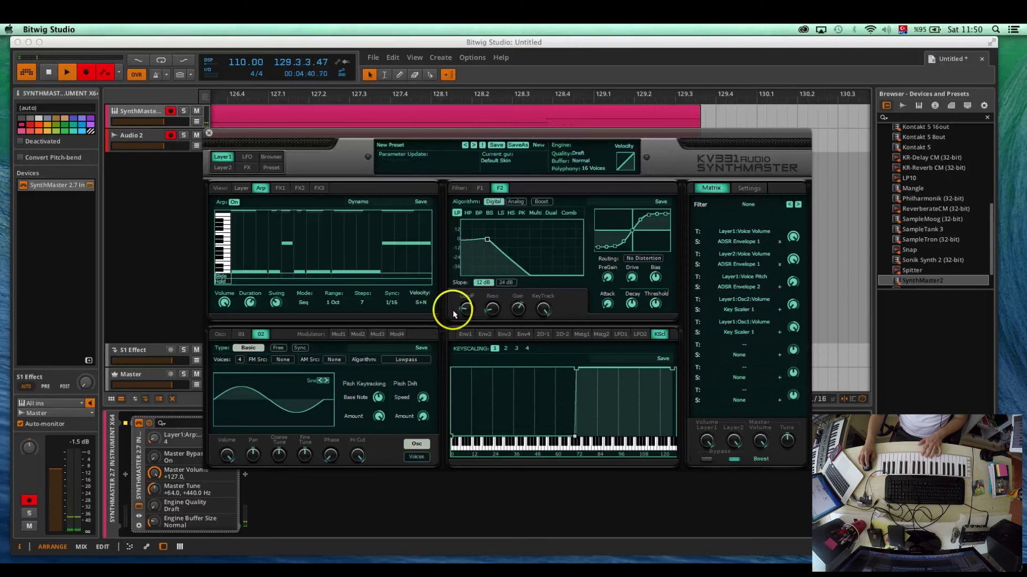
# - Adjust Layer 1's filter cutoffs and Filter 1's resonance, with Filter 1's cutoff at about 267 Hz and its resonance at about 4.5
pyautogui.moveTo(471, 304)
pyautogui.mouseDown()
pyautogui.moveTo(468, 320)
pyautogui.moveTo(490, 300)
pyautogui.moveTo(518, 301)
pyautogui.moveTo(463, 318)
pyautogui.mouseUp()
pyautogui.click(479, 188)
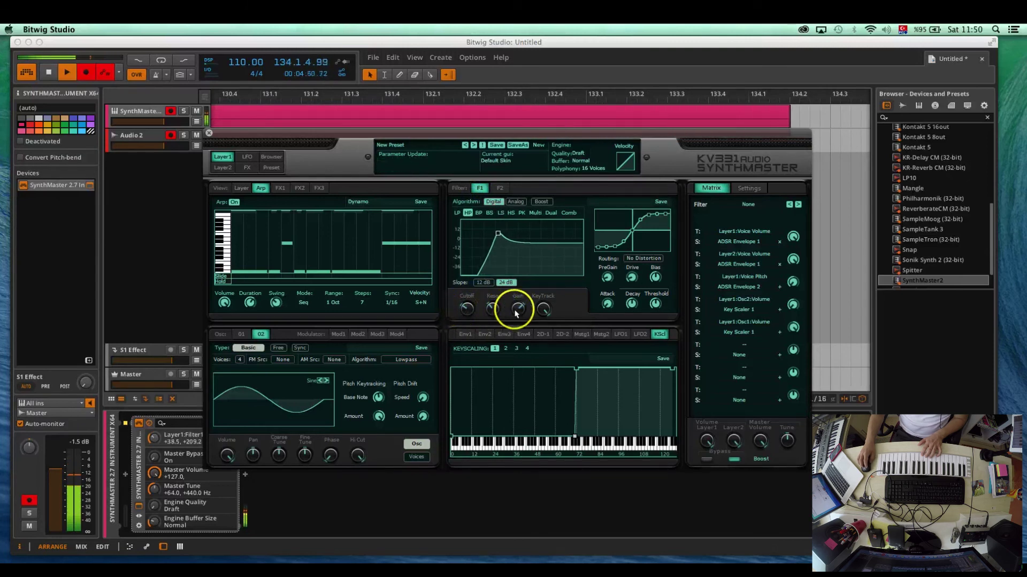
pyautogui.moveTo(516, 310); pyautogui.dragTo(467, 303)
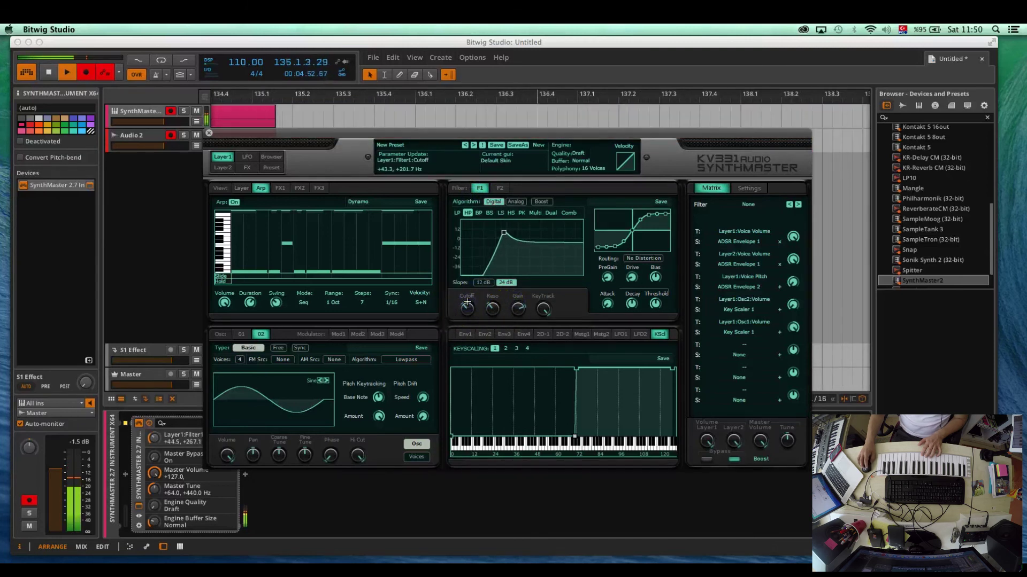
pyautogui.click(487, 312)
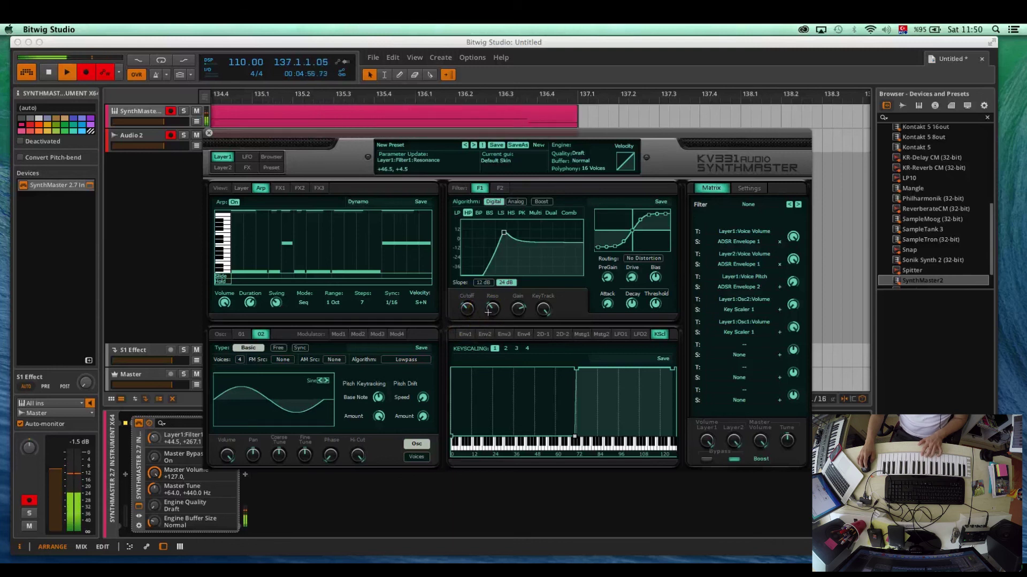
pyautogui.click(475, 312)
# - Switch to Layer 2, take it off bypass and bypass Layer 1 so that only Layer 2 plays
pyautogui.click(240, 188)
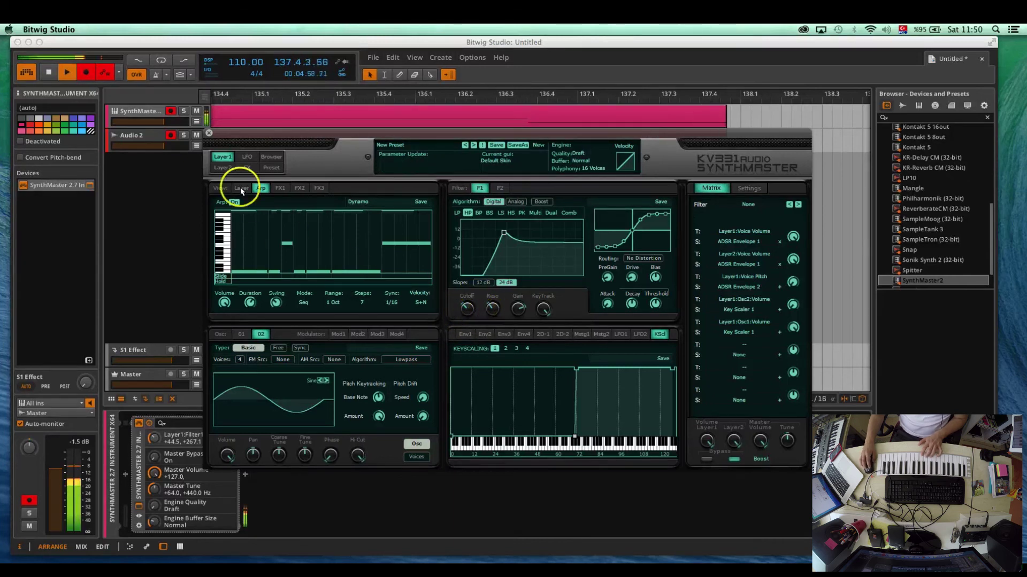
pyautogui.click(223, 167)
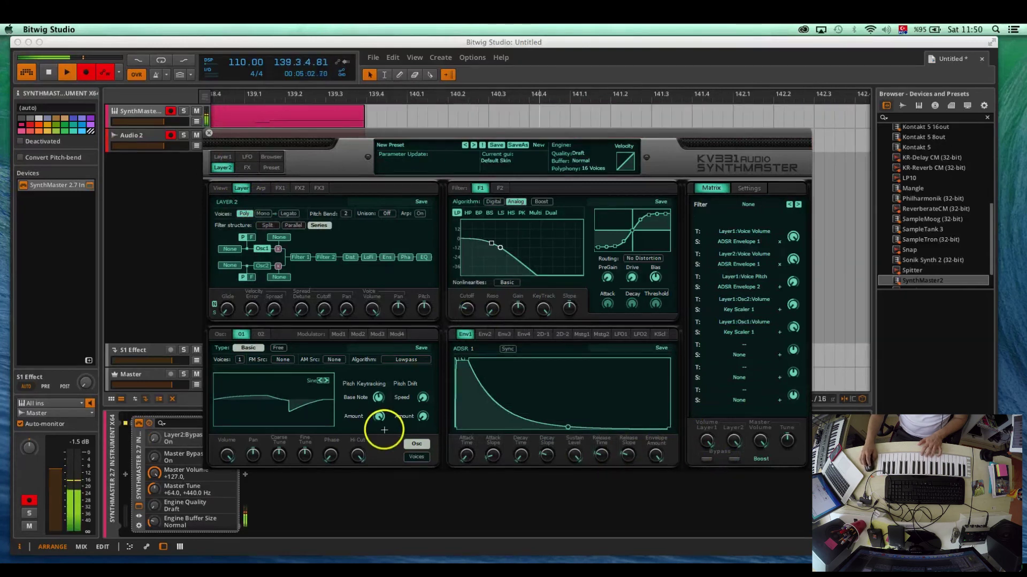
pyautogui.click(707, 460)
pyautogui.click(521, 445)
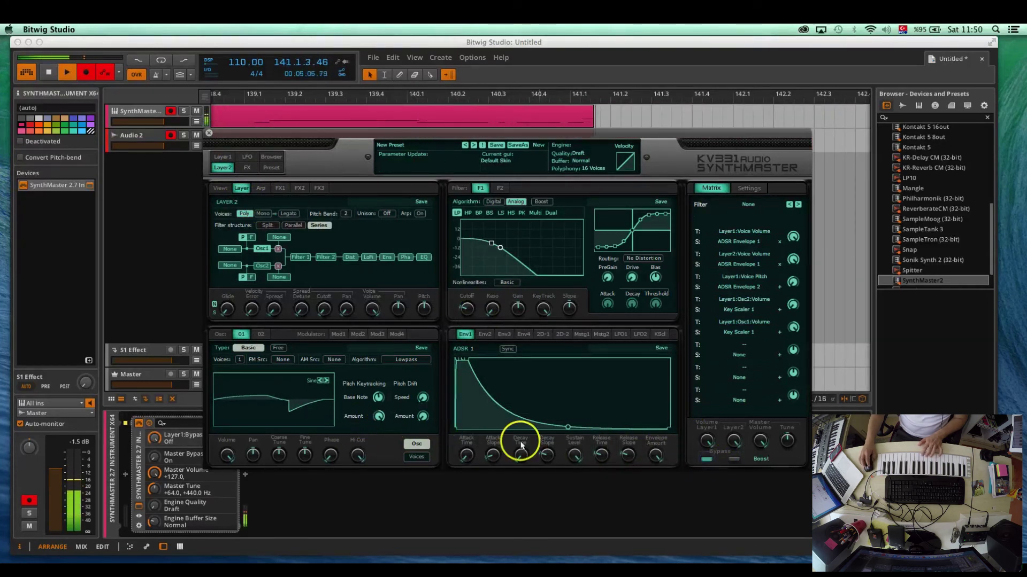
# - Set Layer 2's oscillator 1 to 4 voices and widen its detune spread and stereo spread
pyautogui.click(239, 359)
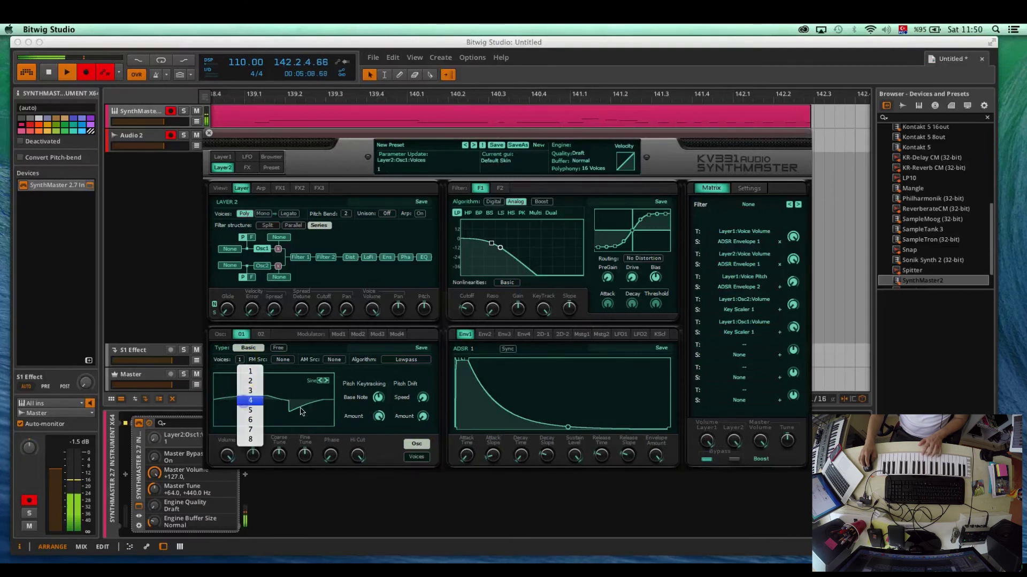
pyautogui.click(249, 404)
pyautogui.click(416, 457)
pyautogui.click(306, 457)
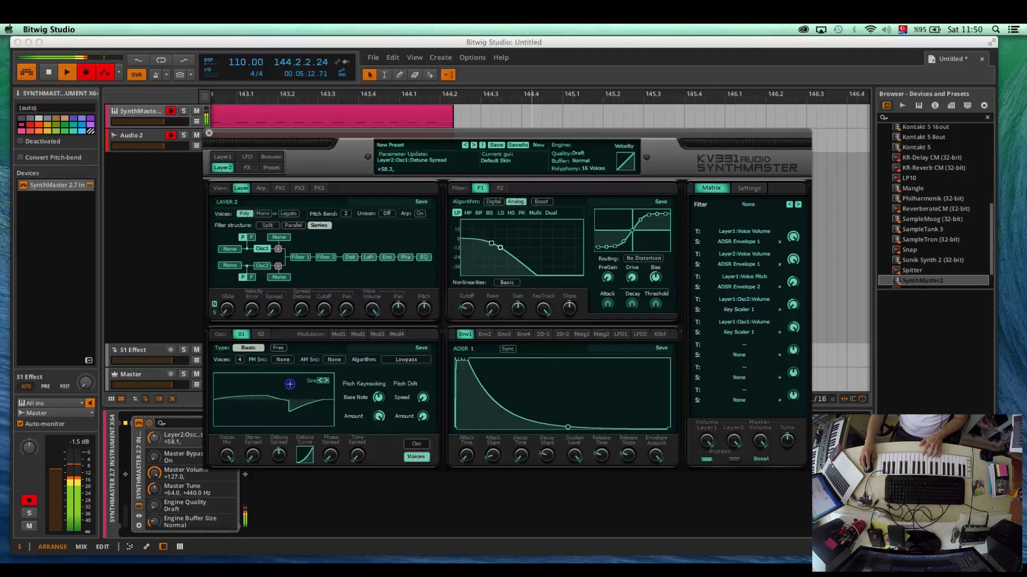
pyautogui.moveTo(255, 454)
pyautogui.mouseDown()
pyautogui.moveTo(262, 405)
pyautogui.moveTo(257, 437)
pyautogui.mouseUp()
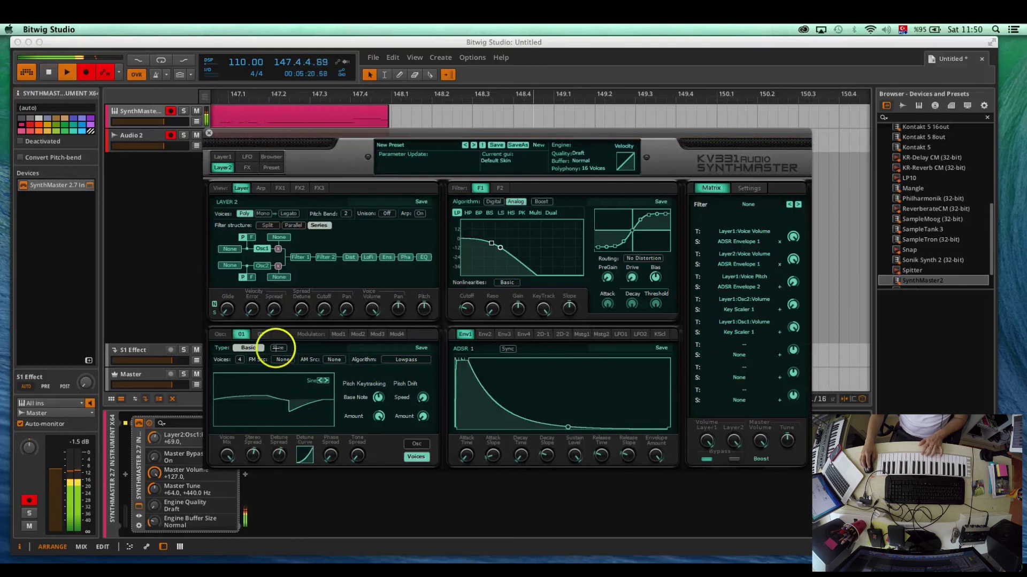
# - Turn on Layer 2's oscillator 2 and set its waveform to Square
pyautogui.click(261, 335)
pyautogui.click(262, 265)
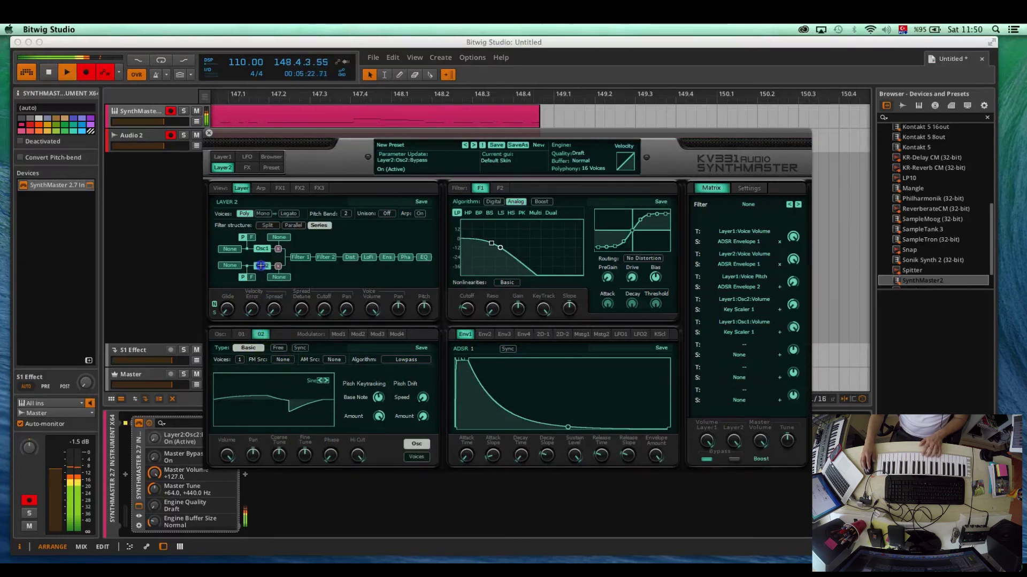
pyautogui.click(301, 450)
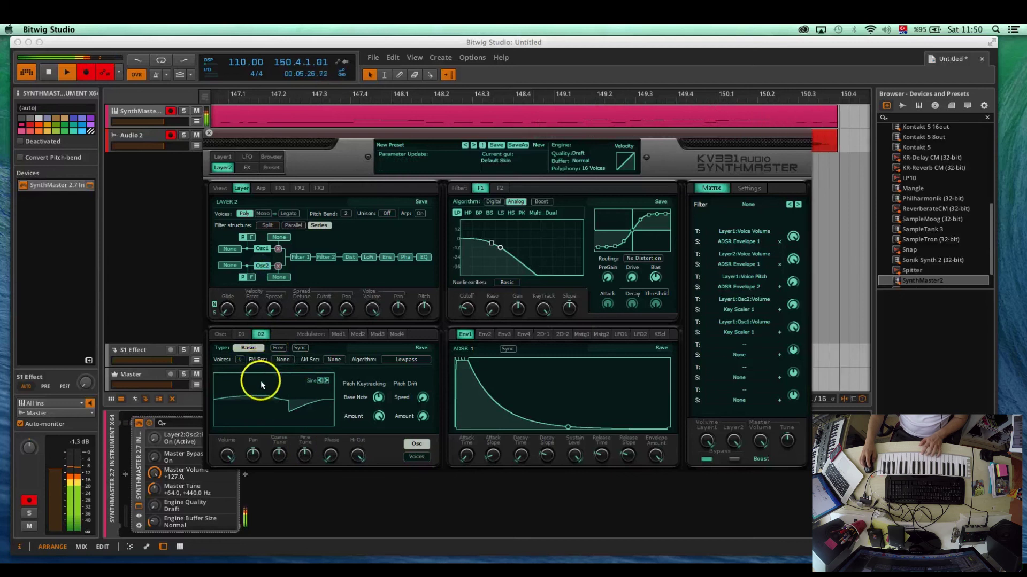
pyautogui.click(327, 380)
pyautogui.click(326, 380)
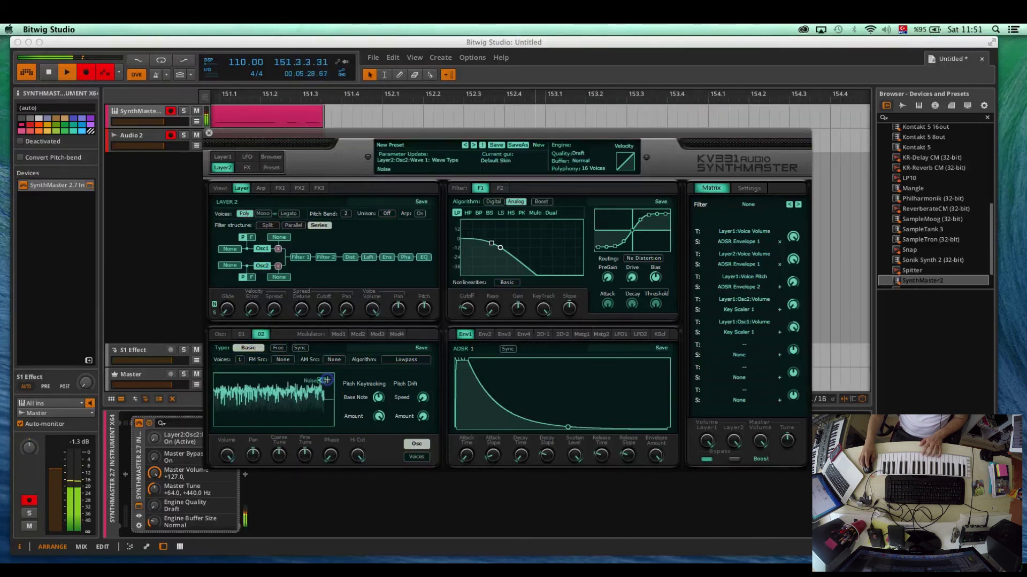
pyautogui.click(326, 380)
pyautogui.click(326, 380)
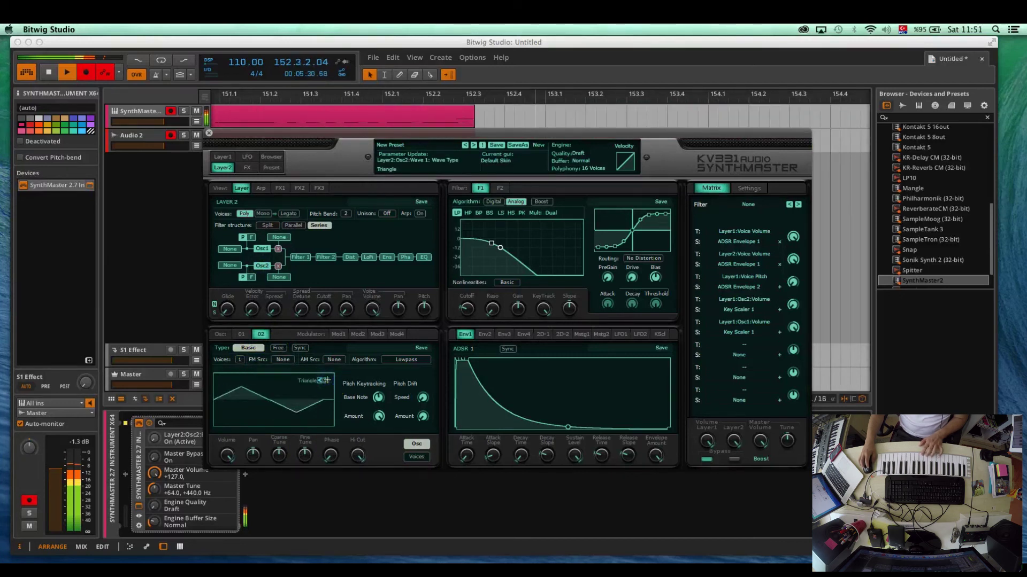
pyautogui.click(326, 380)
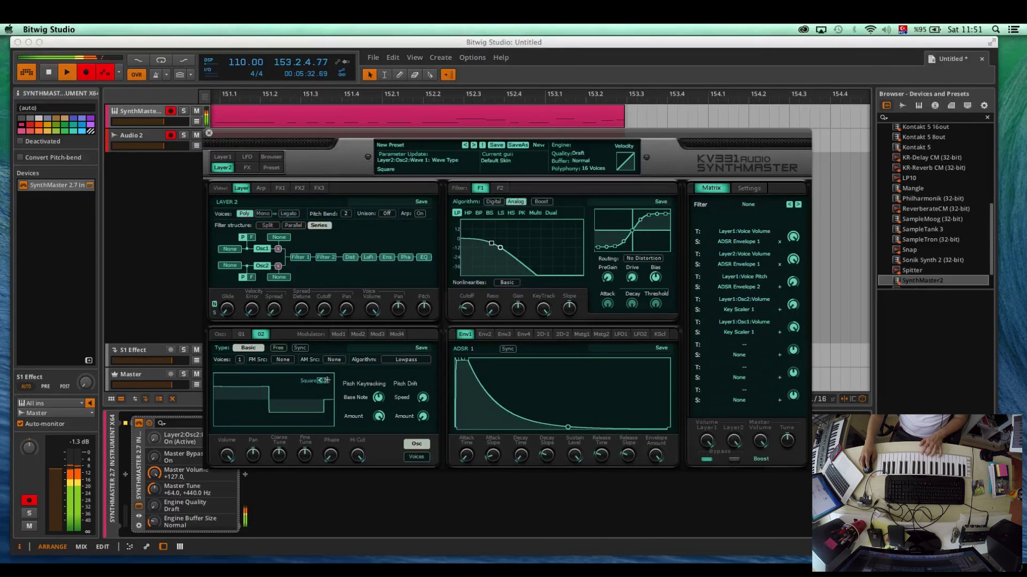
# - Lower the volume of Layer 2's oscillator 2 to about 0.339
pyautogui.click(227, 458)
pyautogui.moveTo(231, 514); pyautogui.dragTo(233, 532)
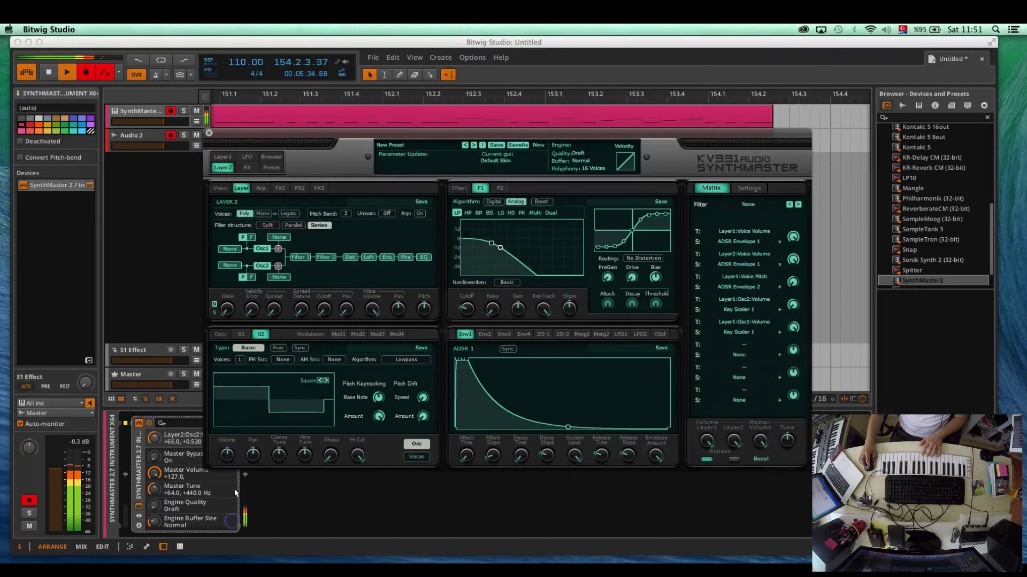
pyautogui.moveTo(225, 459); pyautogui.dragTo(227, 475)
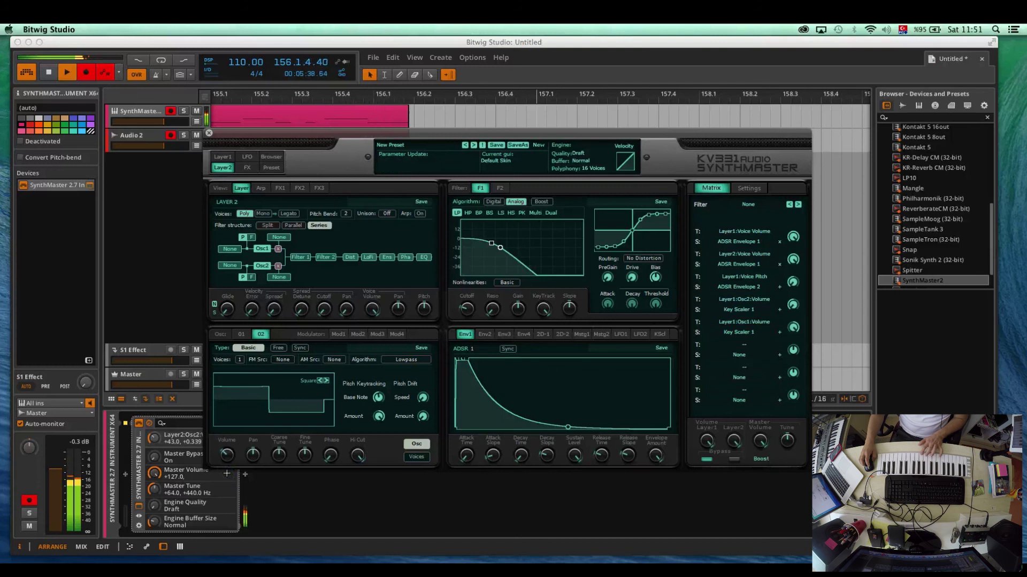
pyautogui.click(306, 336)
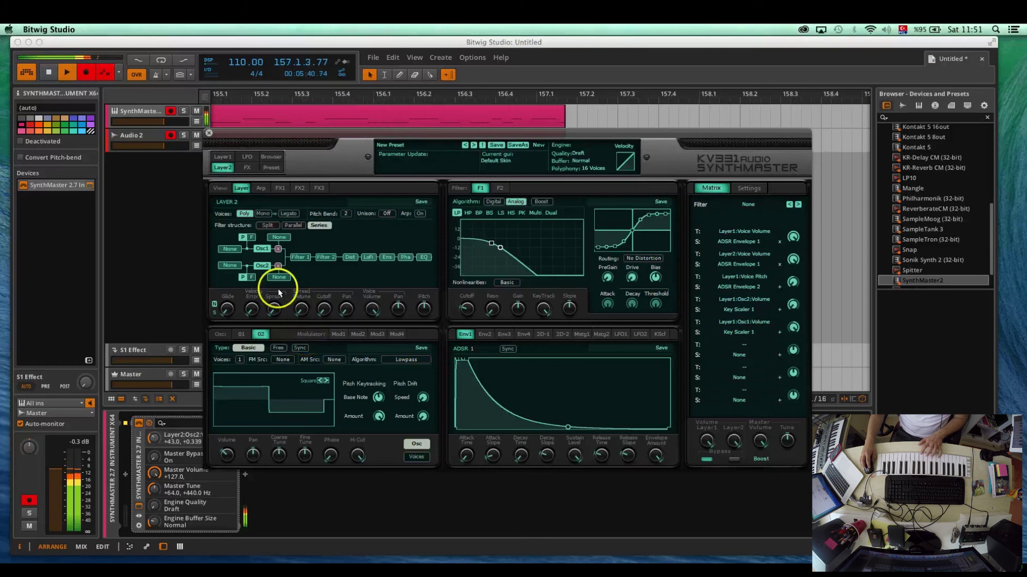
# - Turn on Layer 2's arpeggiator and load the Dynamo preset into it
pyautogui.click(420, 213)
pyautogui.click(378, 214)
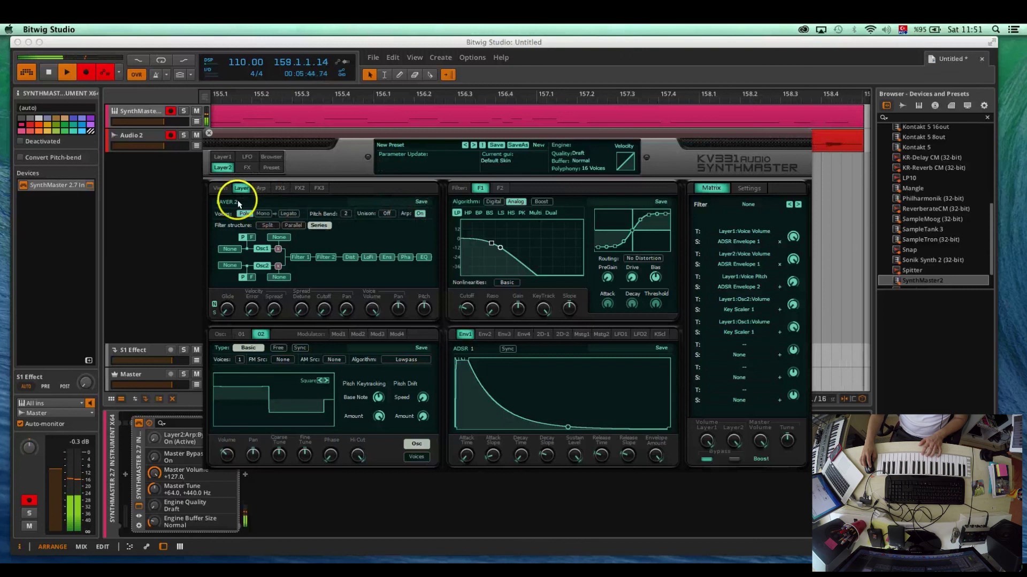
pyautogui.click(260, 188)
pyautogui.rightClick(396, 206)
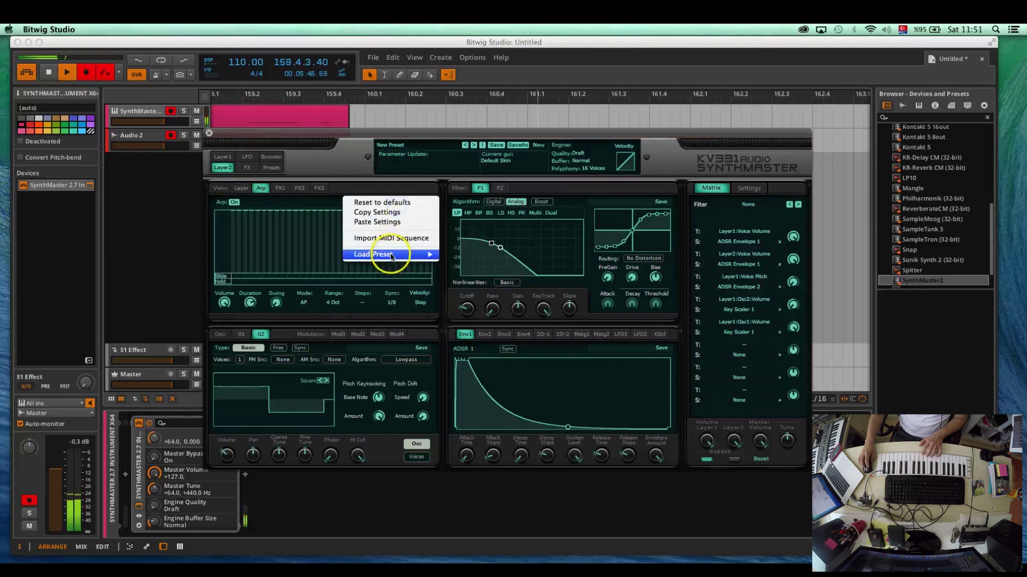
pyautogui.moveTo(391, 254)
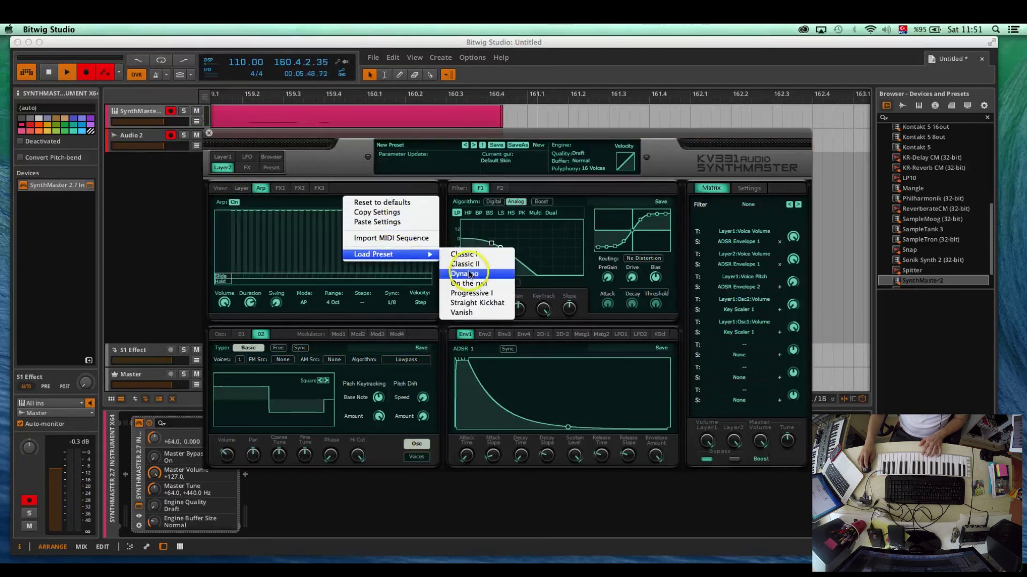
pyautogui.click(464, 273)
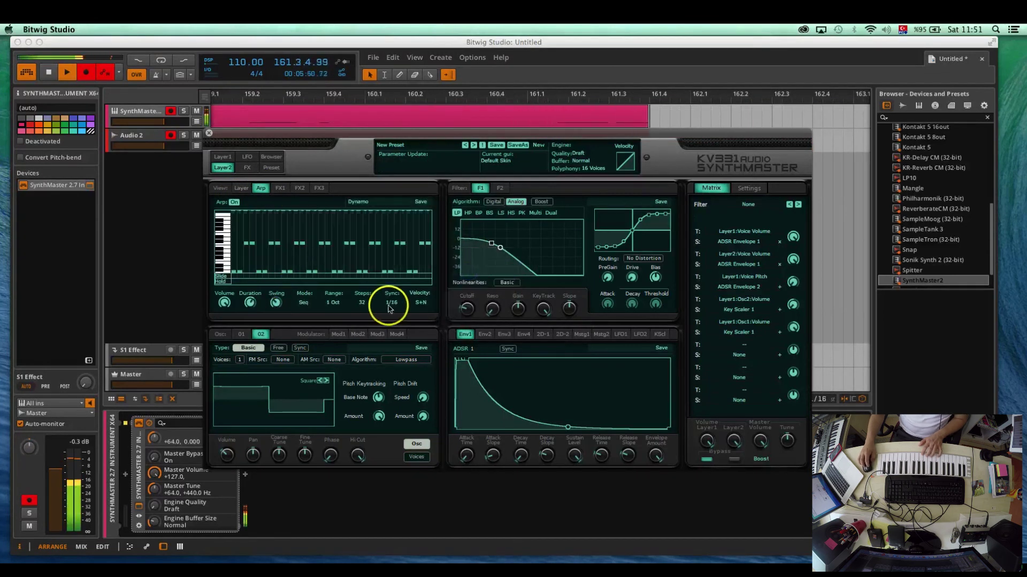
# - Set Layer 2's arpeggiator sequence to 5 steps and lengthen step 1 to 3
pyautogui.click(361, 302)
pyautogui.click(372, 354)
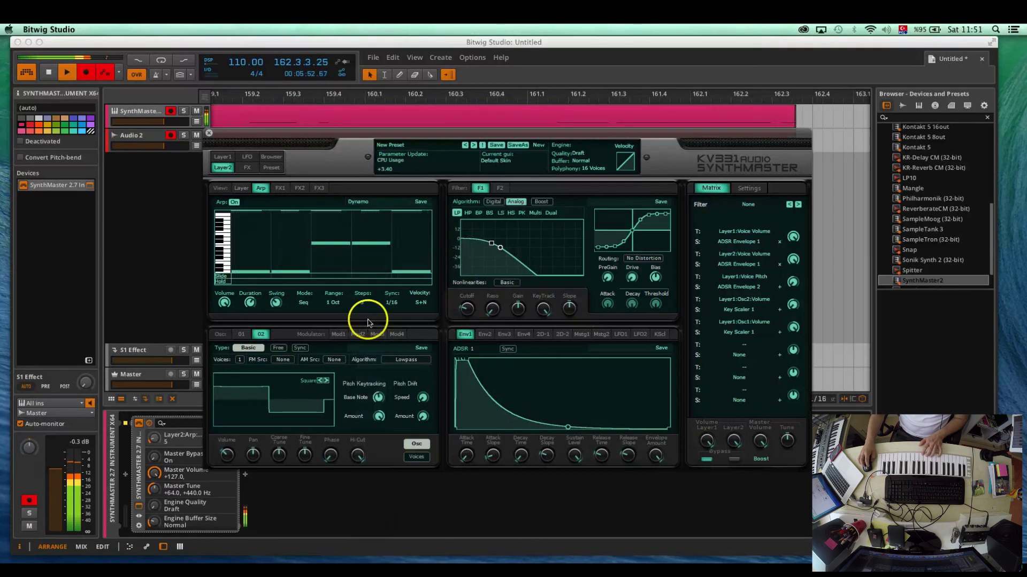
pyautogui.moveTo(264, 270); pyautogui.dragTo(268, 274)
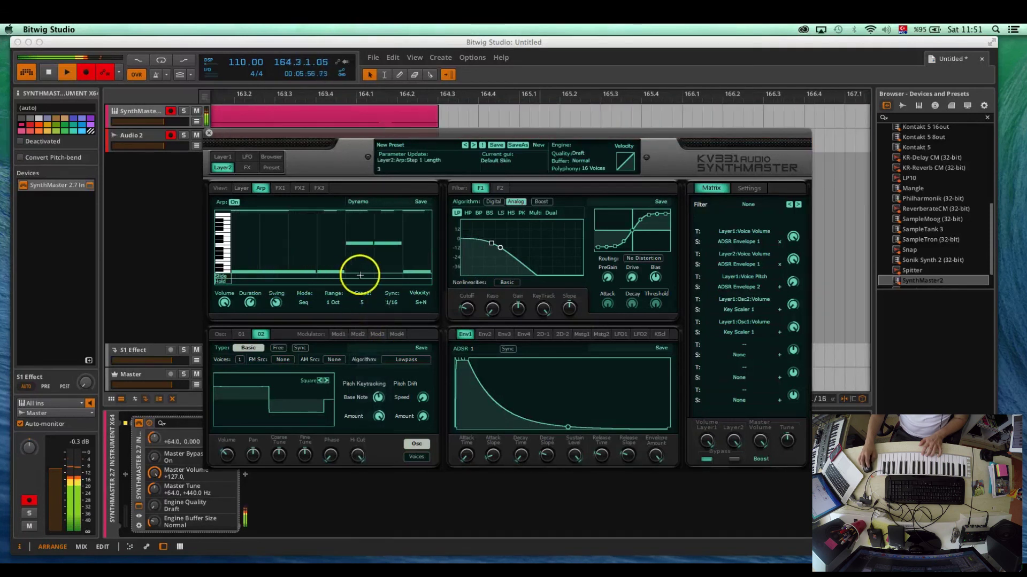
# - Lengthen Layer 2's arpeggiator step 5 to 2 with a slightly raised note, and lower step 4's note to 3
pyautogui.moveTo(403, 272); pyautogui.dragTo(422, 279)
pyautogui.click(367, 247)
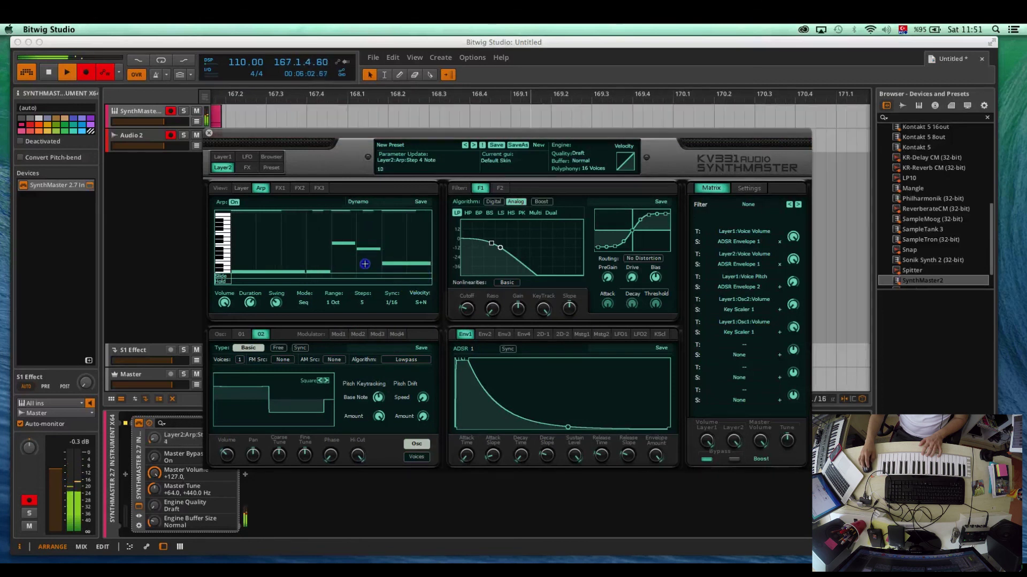
pyautogui.moveTo(365, 266)
pyautogui.mouseDown()
pyautogui.moveTo(367, 251)
pyautogui.moveTo(367, 261)
pyautogui.mouseUp()
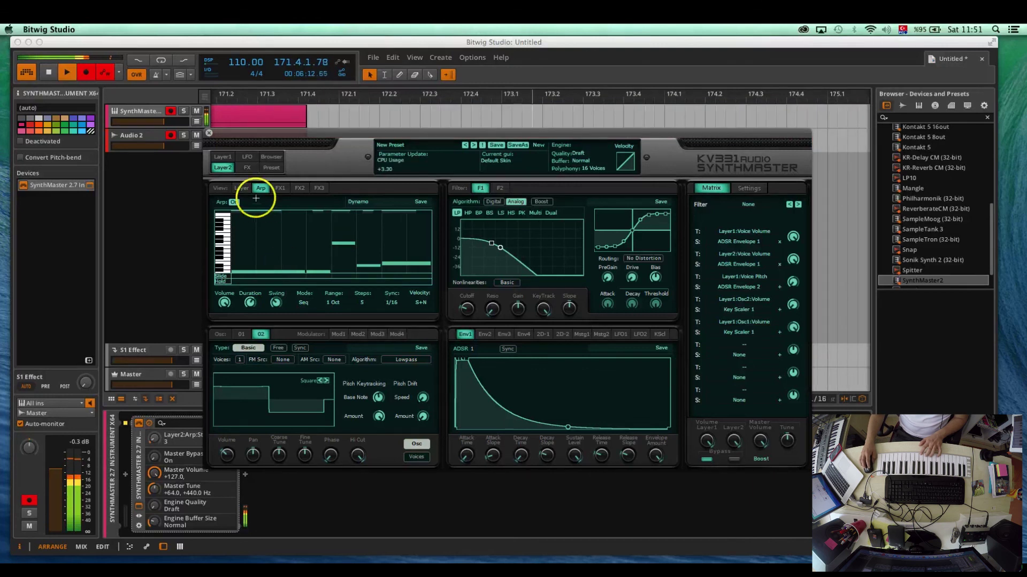
# - Take Layer 1 off bypass and lower Layer 2's volume to about 0.520 to balance the two layers
pyautogui.click(706, 458)
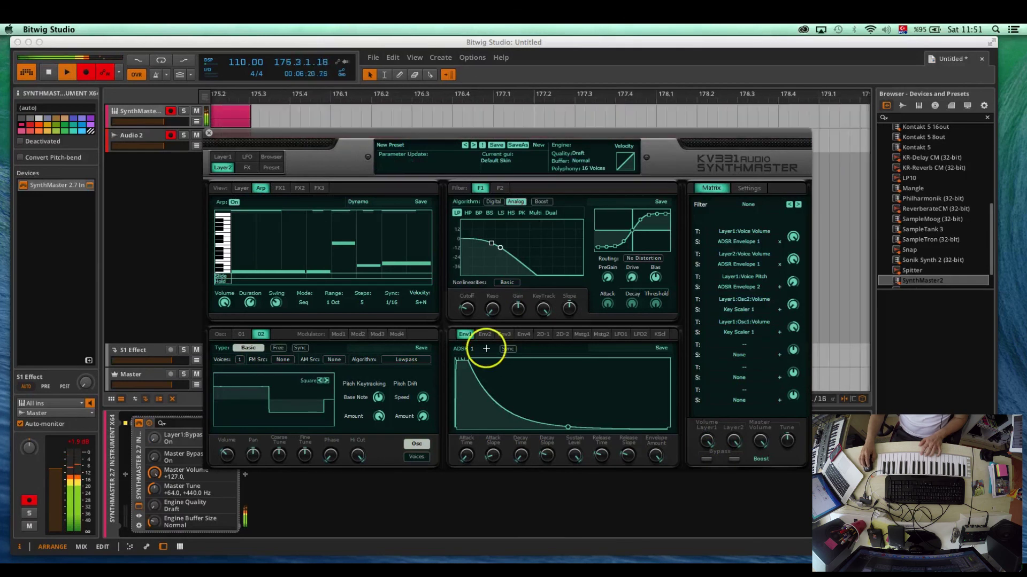
pyautogui.click(388, 301)
pyautogui.click(223, 156)
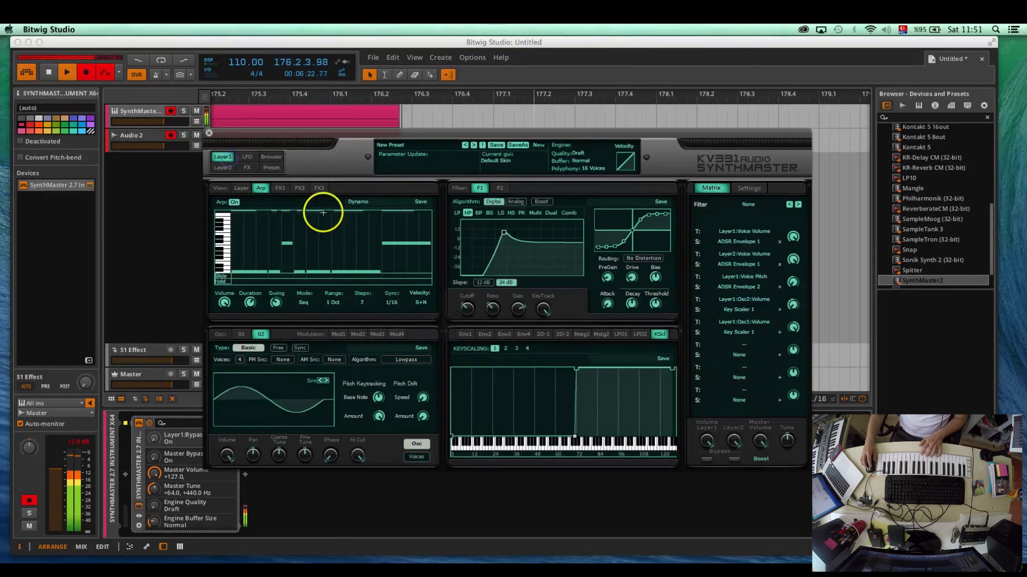
pyautogui.click(242, 187)
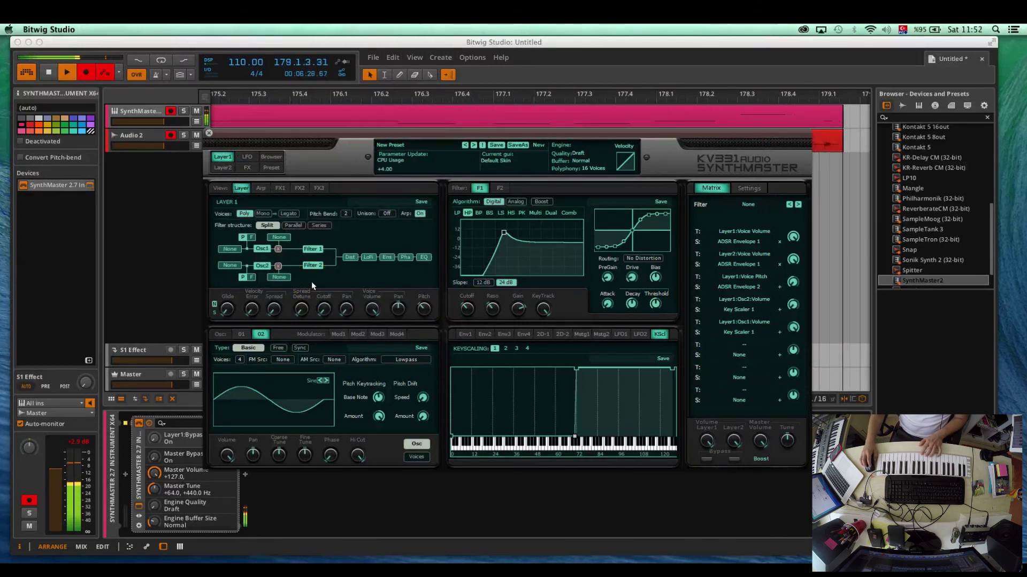
pyautogui.moveTo(733, 440); pyautogui.dragTo(740, 508)
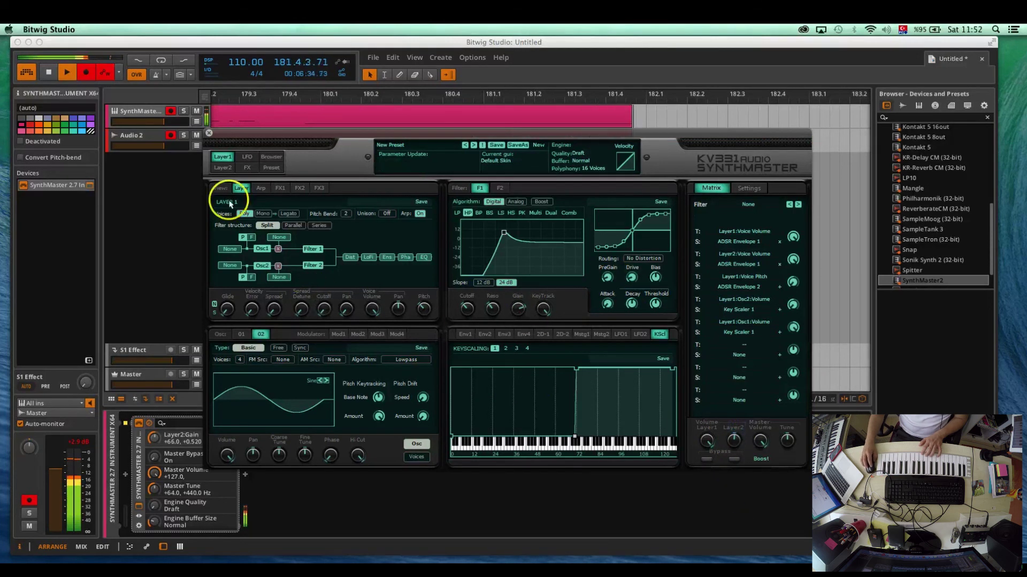
pyautogui.click(223, 168)
pyautogui.click(222, 157)
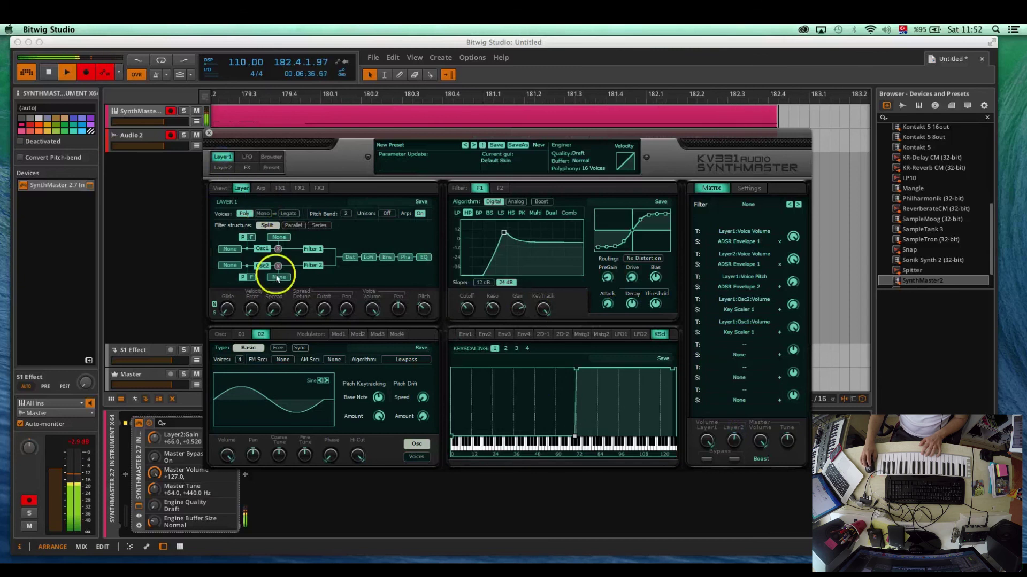
# - Show Layer 1's noise oscillator and adjust Filter 1's gain and pre-gain
pyautogui.click(242, 334)
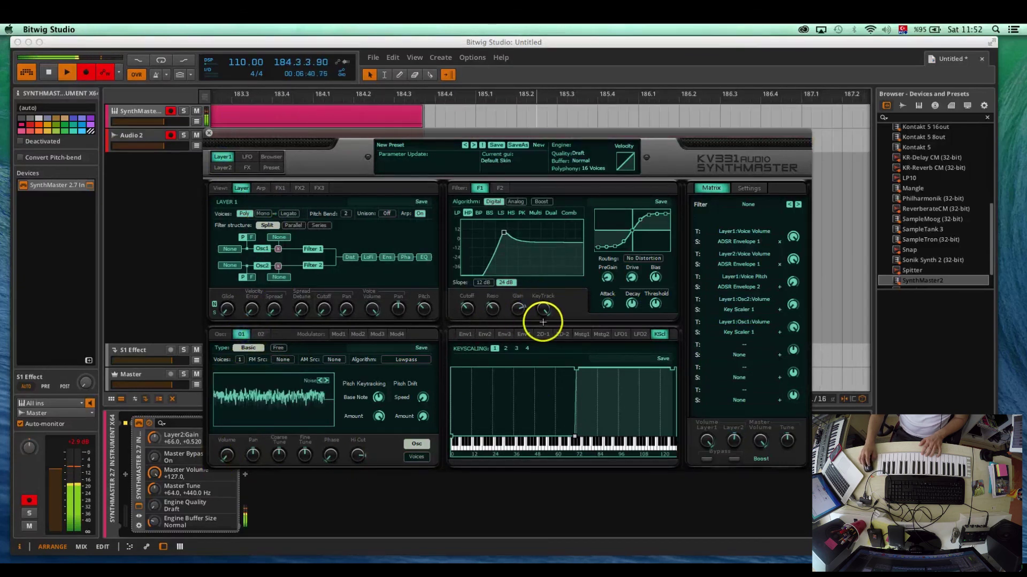
pyautogui.click(519, 310)
pyautogui.moveTo(519, 310)
pyautogui.mouseDown()
pyautogui.moveTo(524, 293)
pyautogui.moveTo(517, 328)
pyautogui.mouseUp()
pyautogui.click(607, 275)
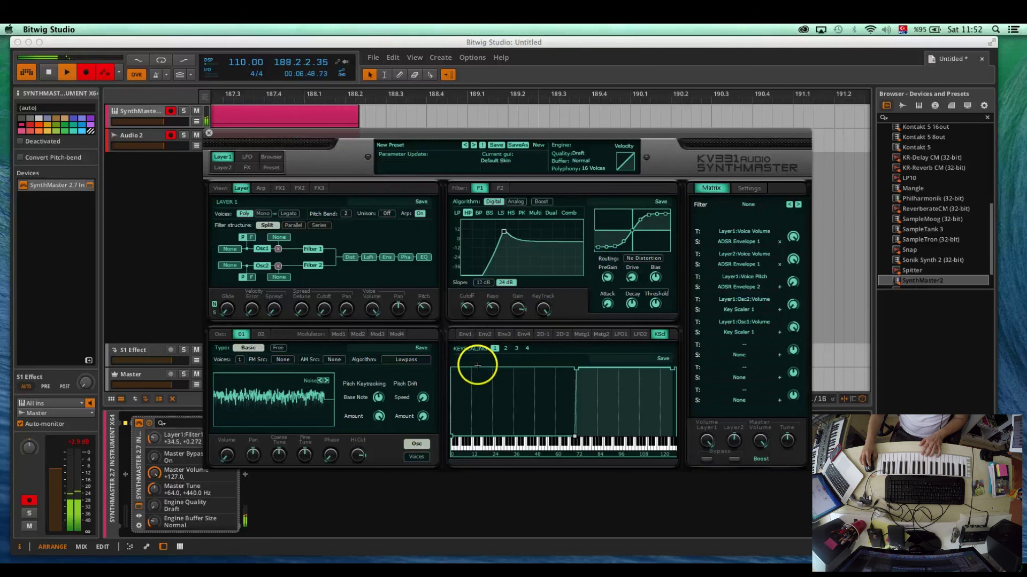
# - Lower the cutoff of Layer 1's Filter 1 and adjust its drive, trying out the Boost option
pyautogui.moveTo(466, 308); pyautogui.dragTo(466, 322)
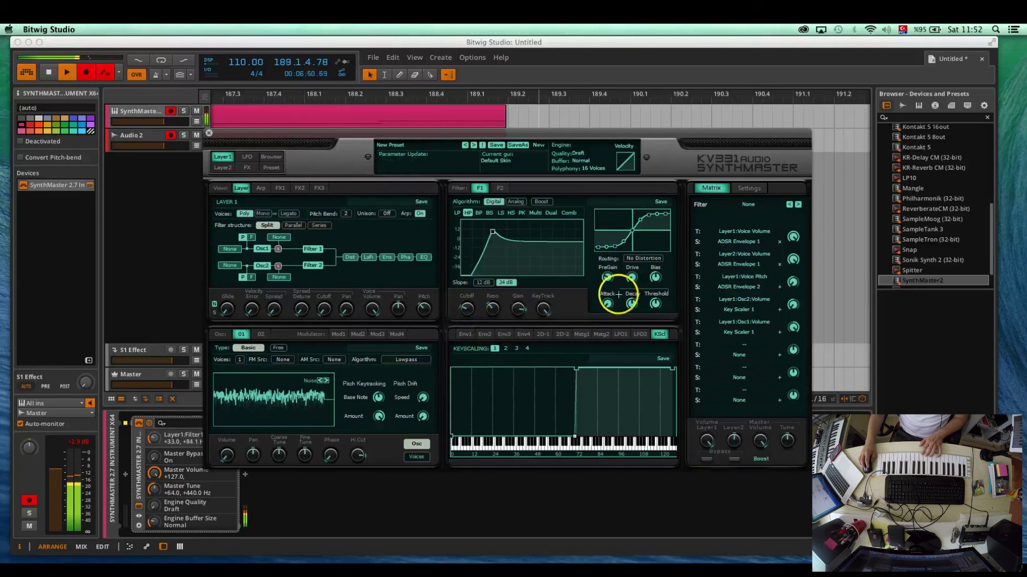
pyautogui.click(631, 279)
pyautogui.moveTo(629, 273); pyautogui.dragTo(632, 280)
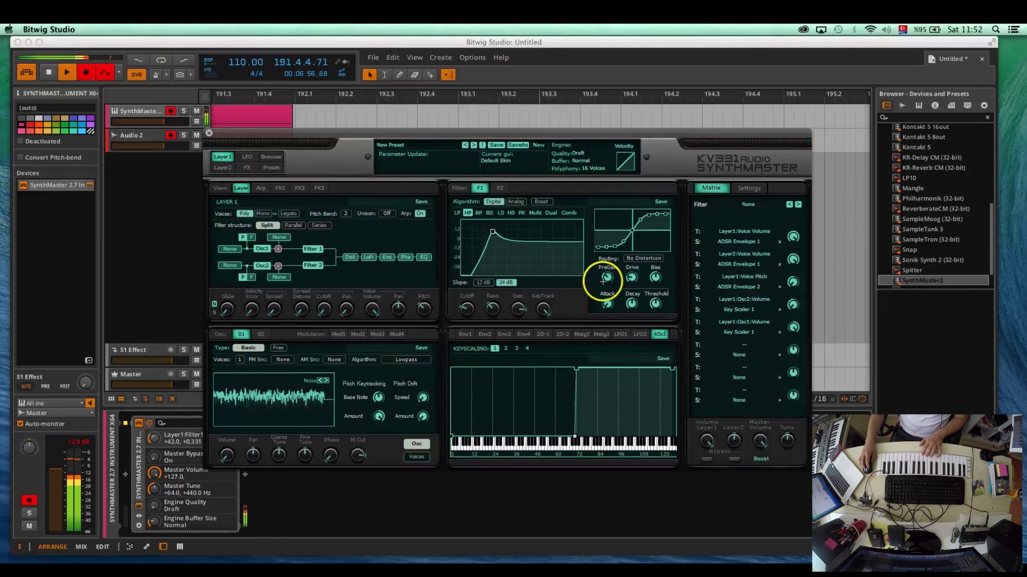
pyautogui.click(541, 202)
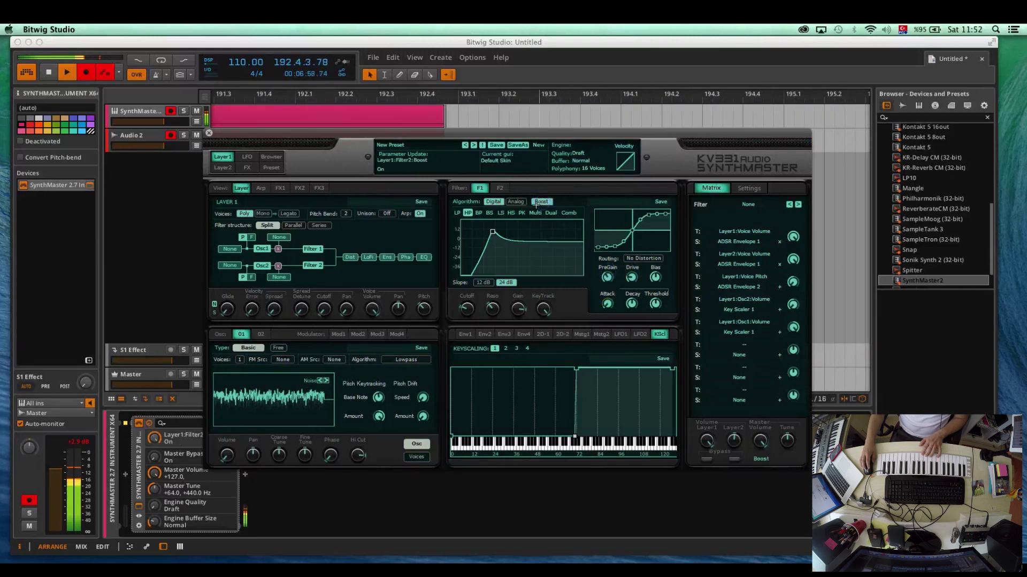
pyautogui.moveTo(631, 277)
pyautogui.mouseDown()
pyautogui.moveTo(608, 278)
pyautogui.moveTo(629, 277)
pyautogui.moveTo(629, 261)
pyautogui.mouseUp()
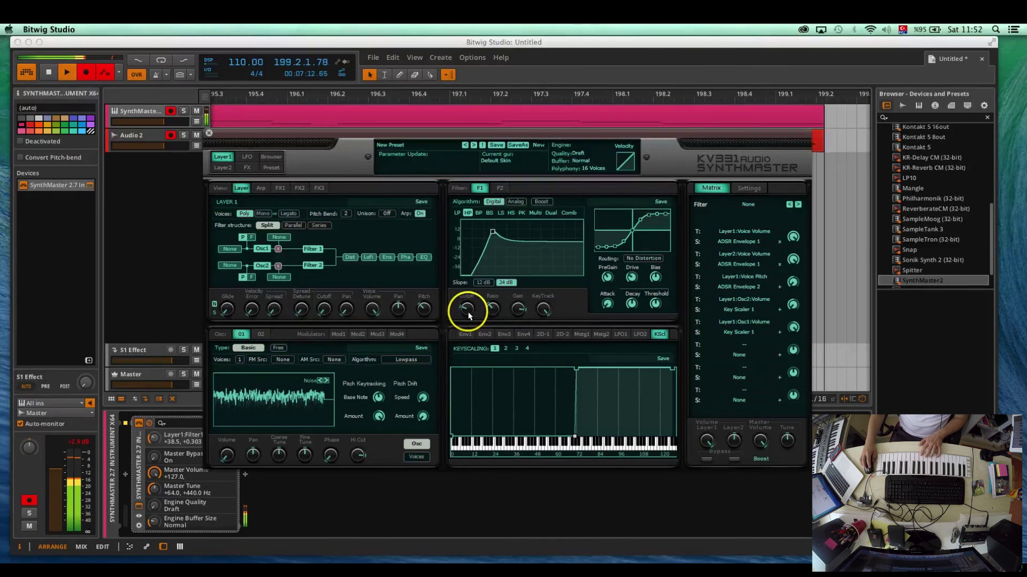
# - Lower the cutoff of Layer 1's Filter 1 further and raise its resonance to about 5.0
pyautogui.moveTo(466, 309); pyautogui.dragTo(464, 319)
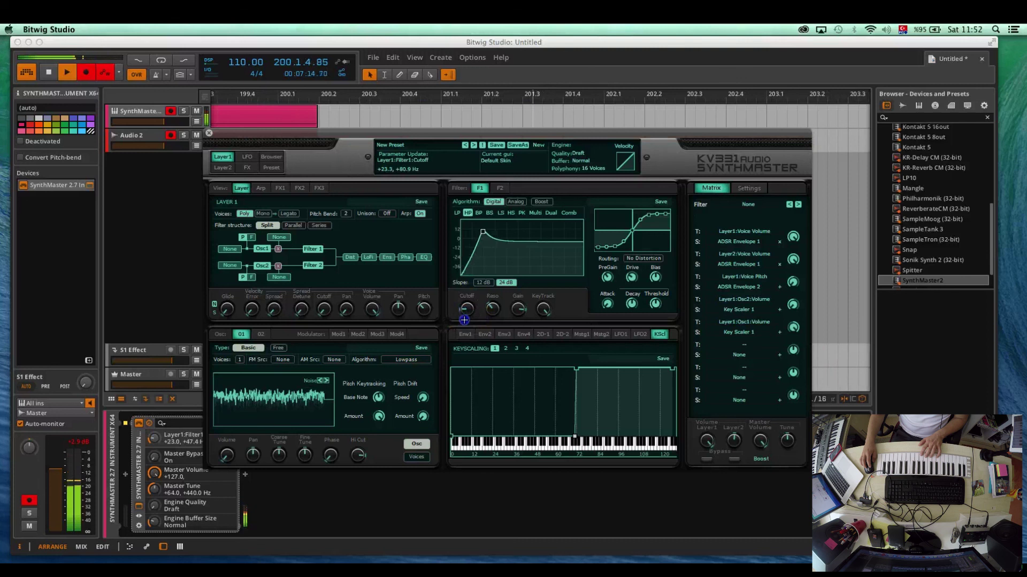
pyautogui.click(492, 309)
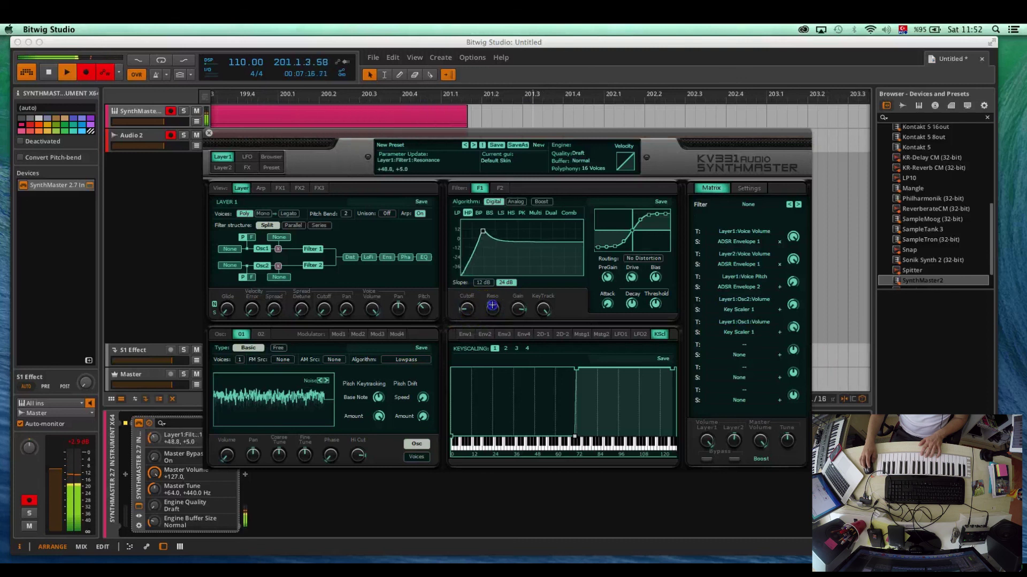
# - Lower the cutoff of Layer 1's Filter 1 slightly and rebalance the layers, reducing Layer 2's volume to about 0.433
pyautogui.moveTo(466, 310); pyautogui.dragTo(468, 314)
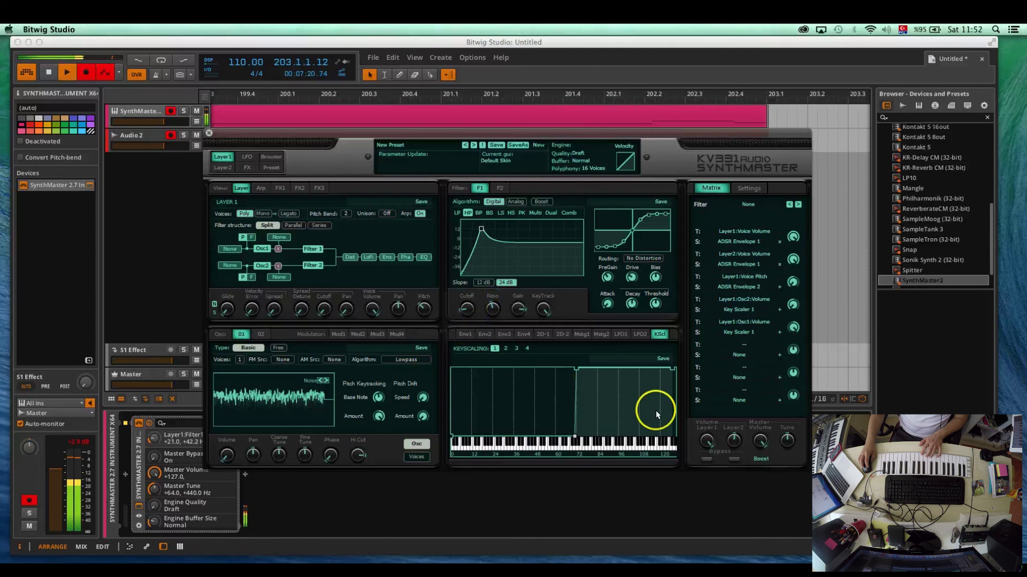
pyautogui.click(734, 440)
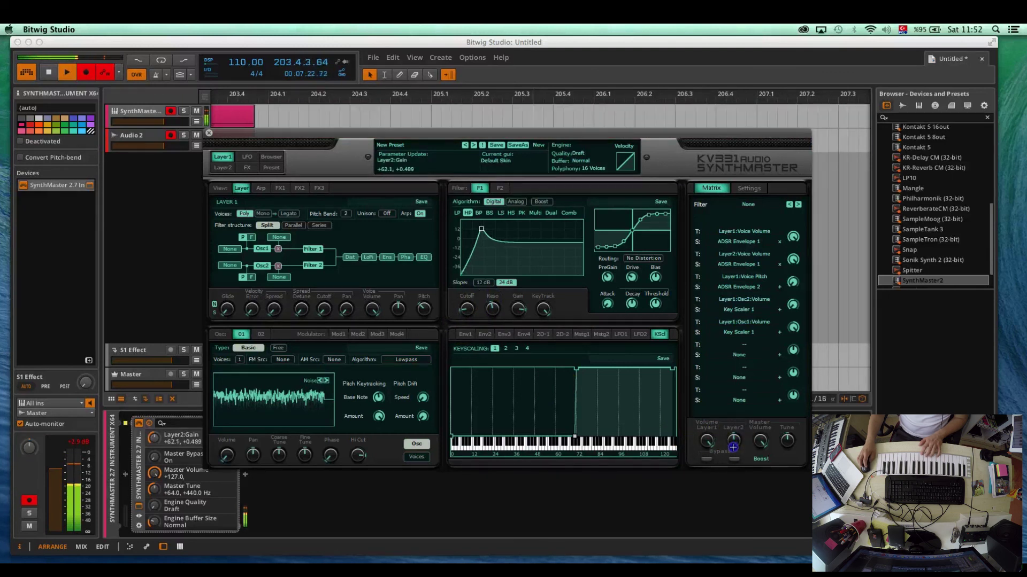
pyautogui.click(708, 445)
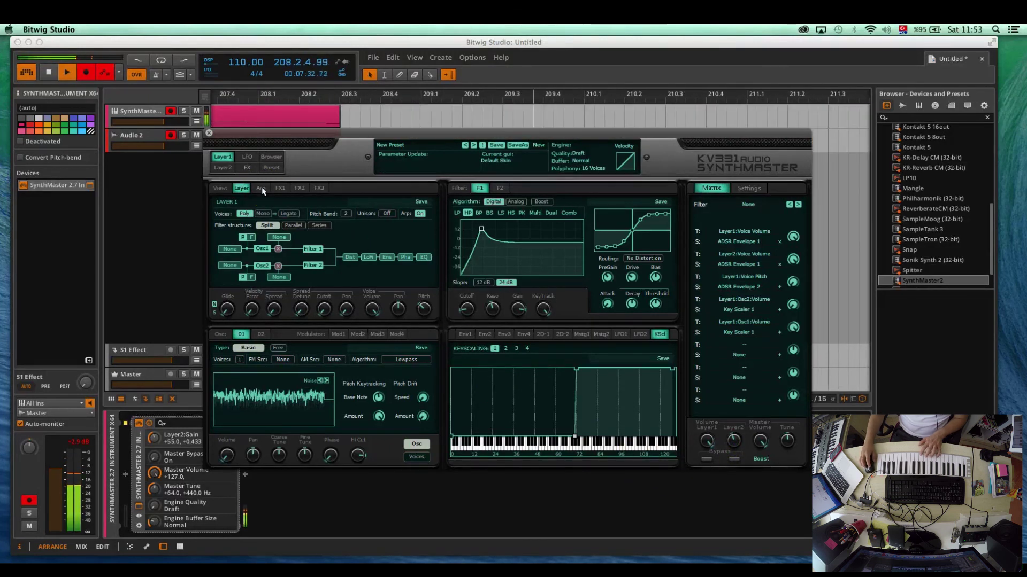
# - Show Layer 2's layer settings and raise the resonance of its Filter 1 to about 1.7
pyautogui.click(223, 169)
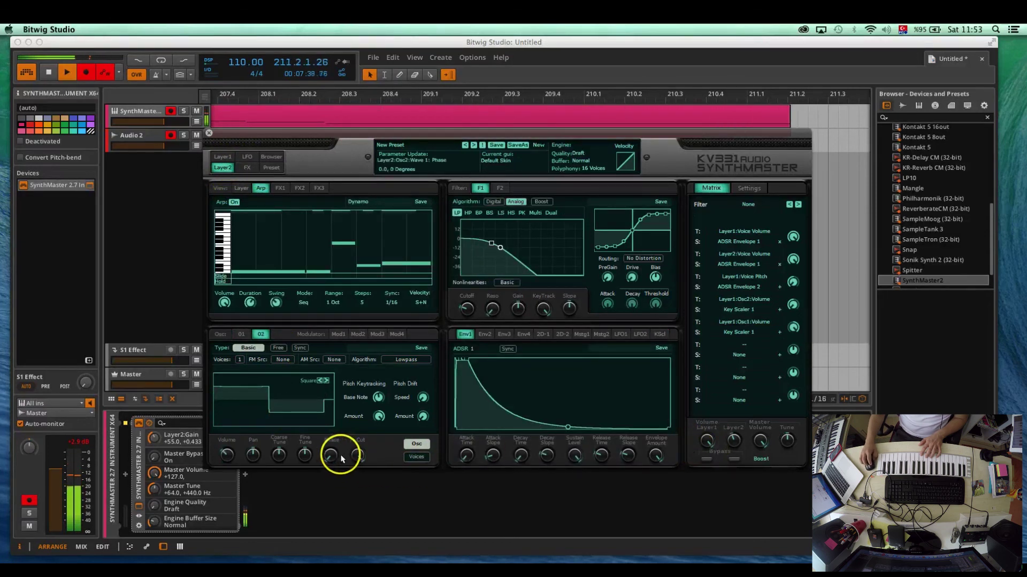
pyautogui.click(242, 188)
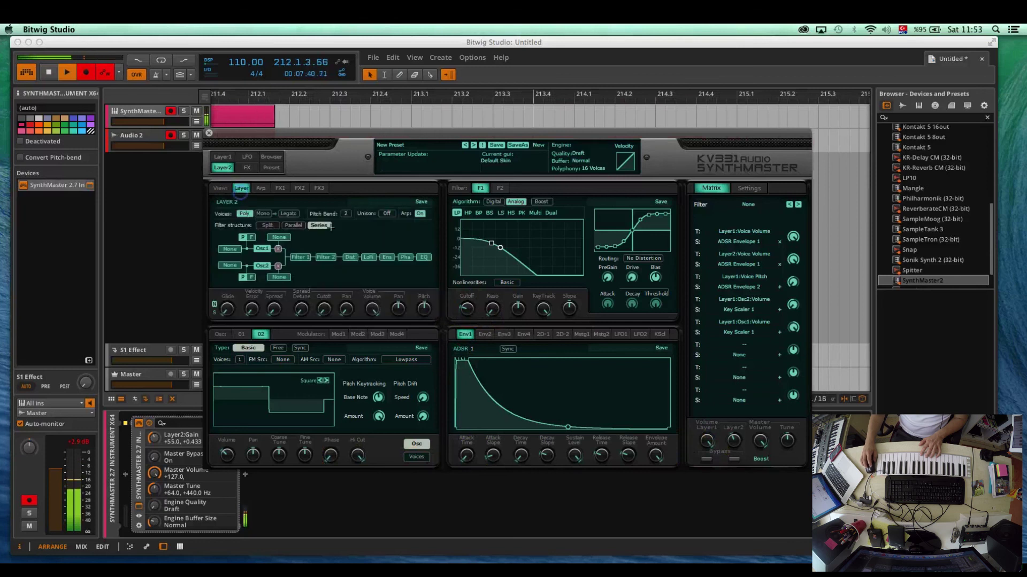
pyautogui.moveTo(489, 311); pyautogui.dragTo(490, 270)
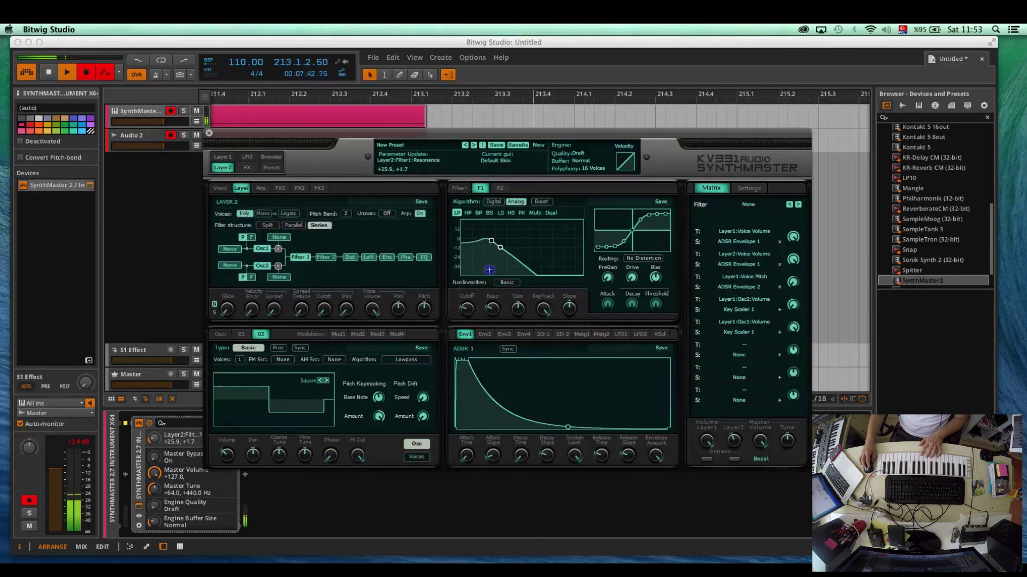